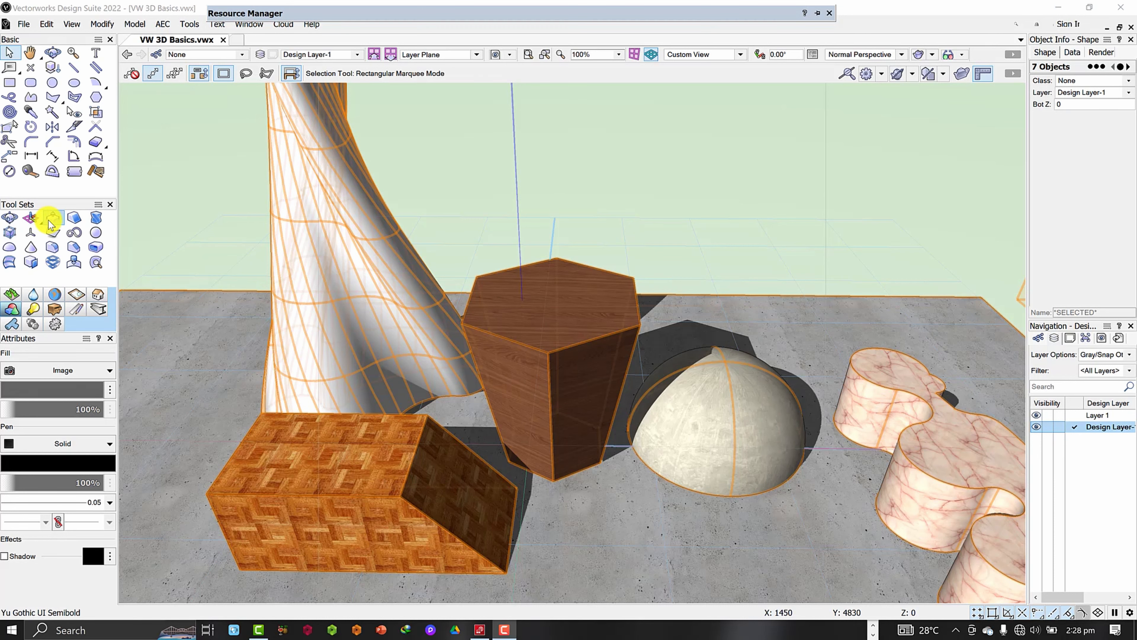
Step: Hide both Layer 1 and Design Layer-1, and make Layer 1 the active design layer
scroll(312, 247, down, 4)
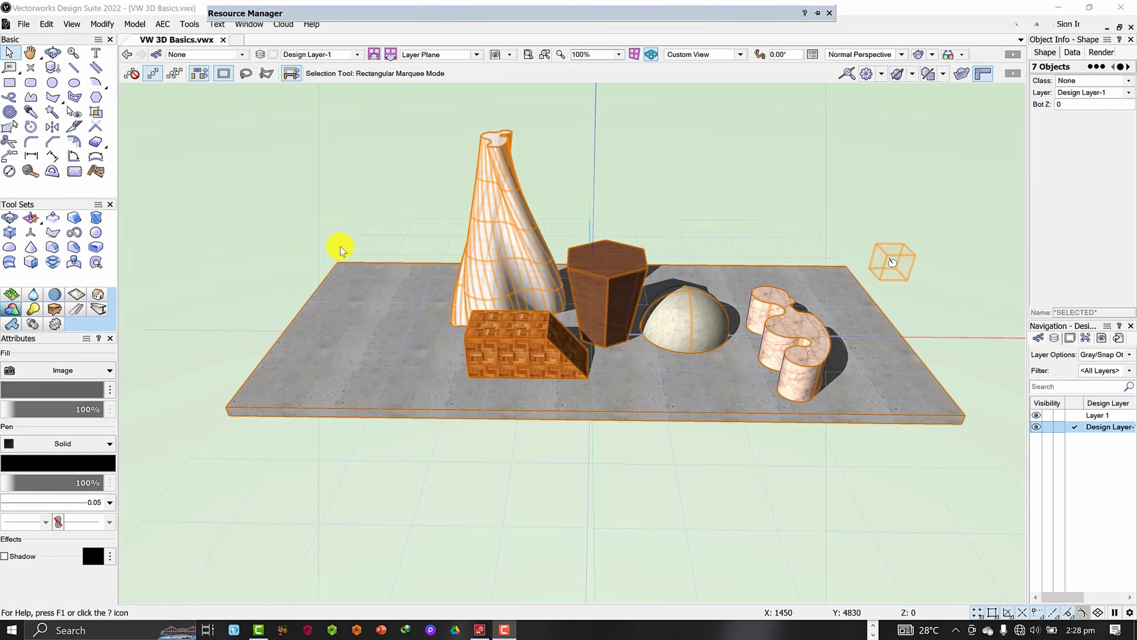
scroll(604, 223, down, 1)
scroll(618, 220, up, 1)
scroll(618, 220, up, 1)
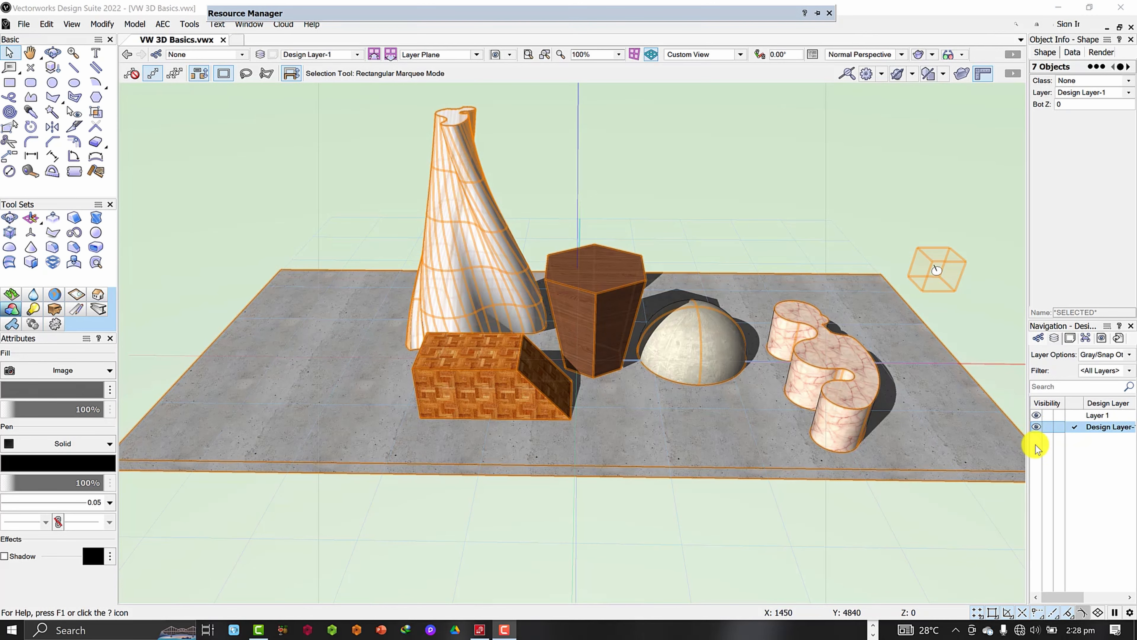
click(1050, 415)
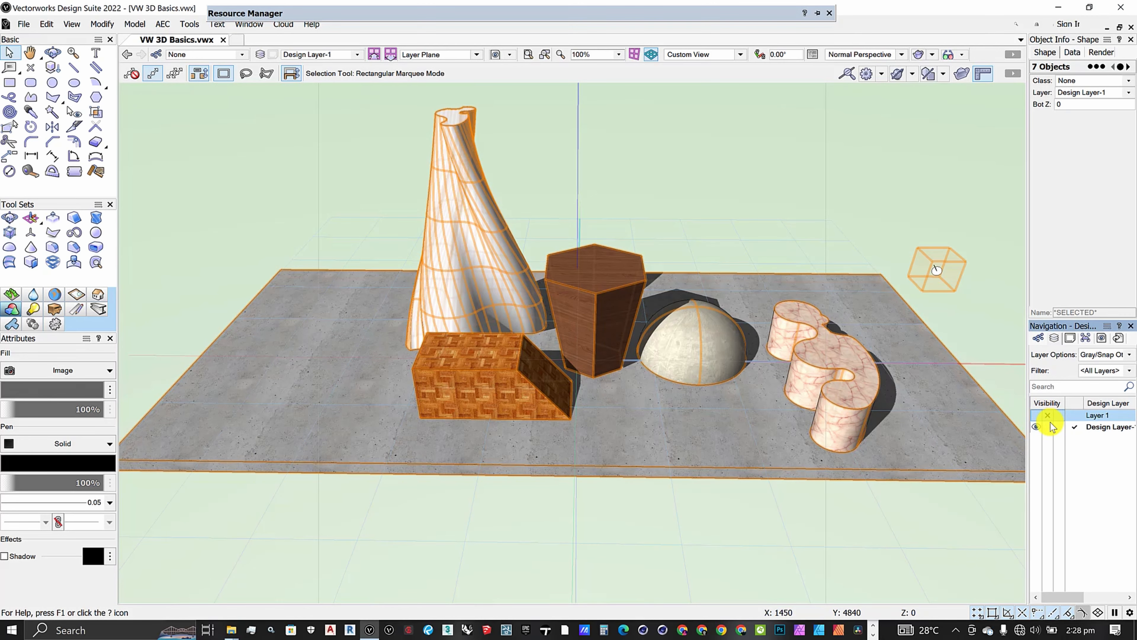
click(1050, 427)
click(1074, 415)
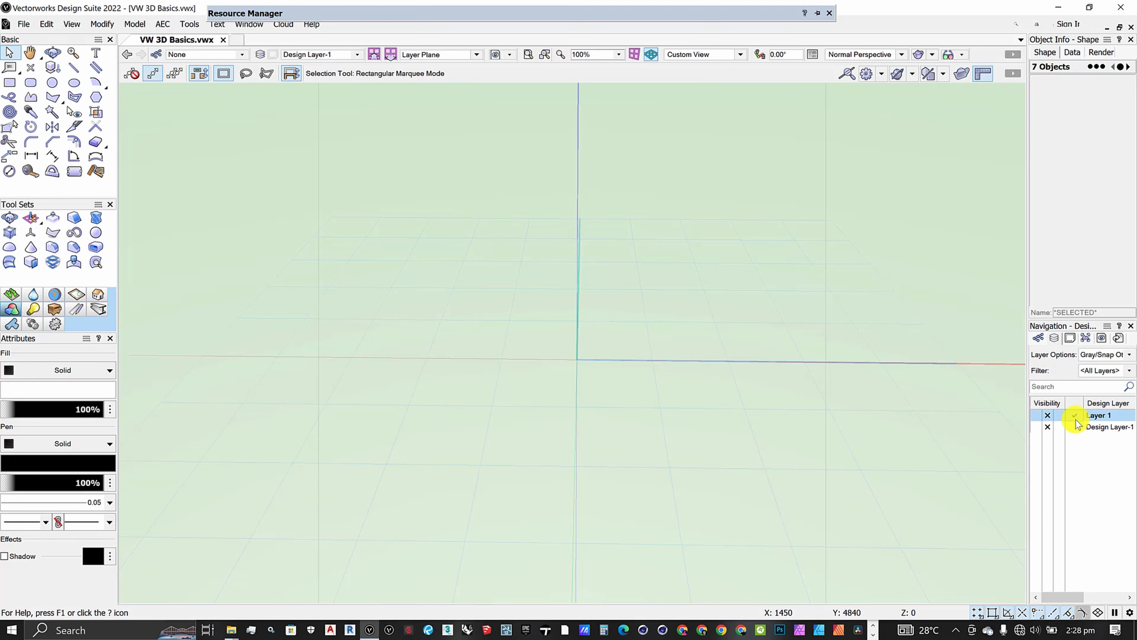
Step: Draw a corner-to-corner rectangle about 4370 by 3110 mm on the layer plane, spanning the origin
scroll(588, 358, up, 1)
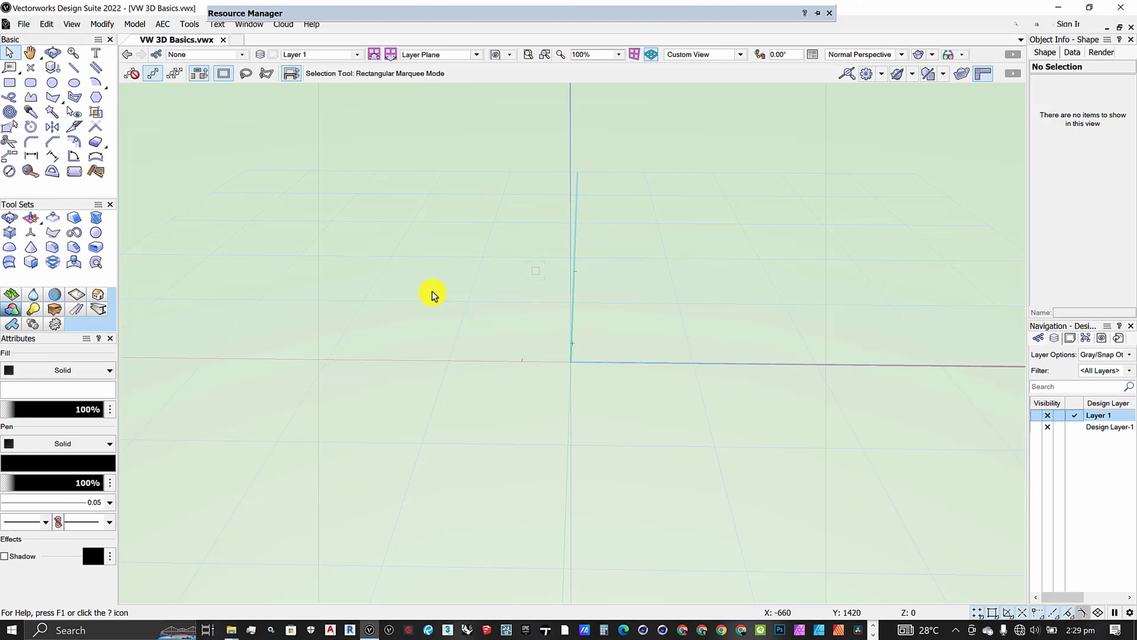
click(53, 219)
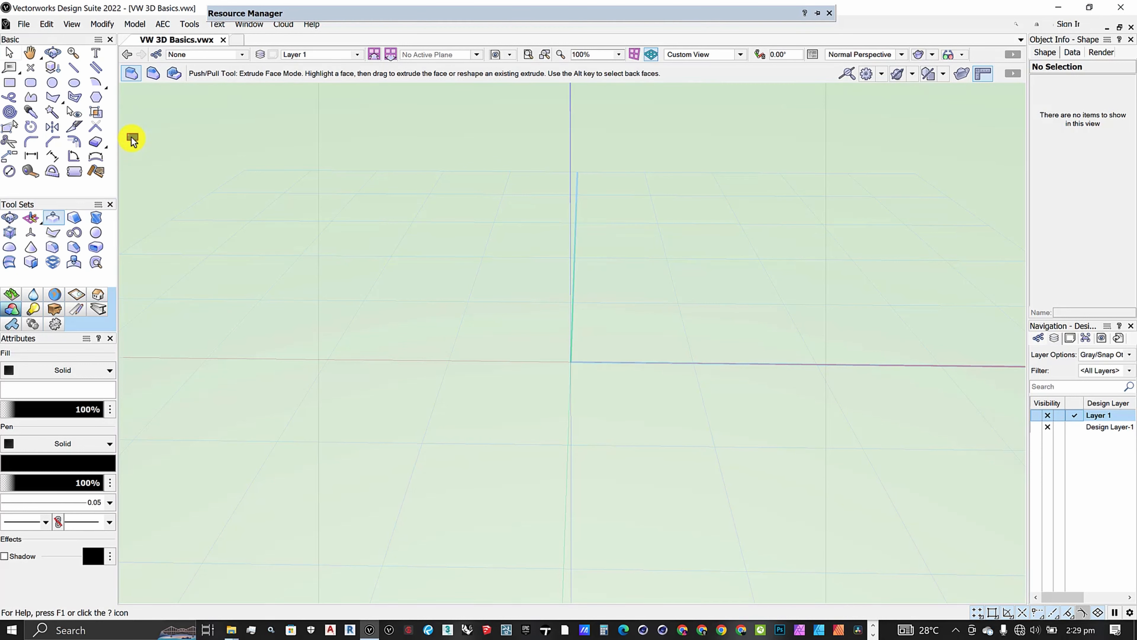
click(10, 83)
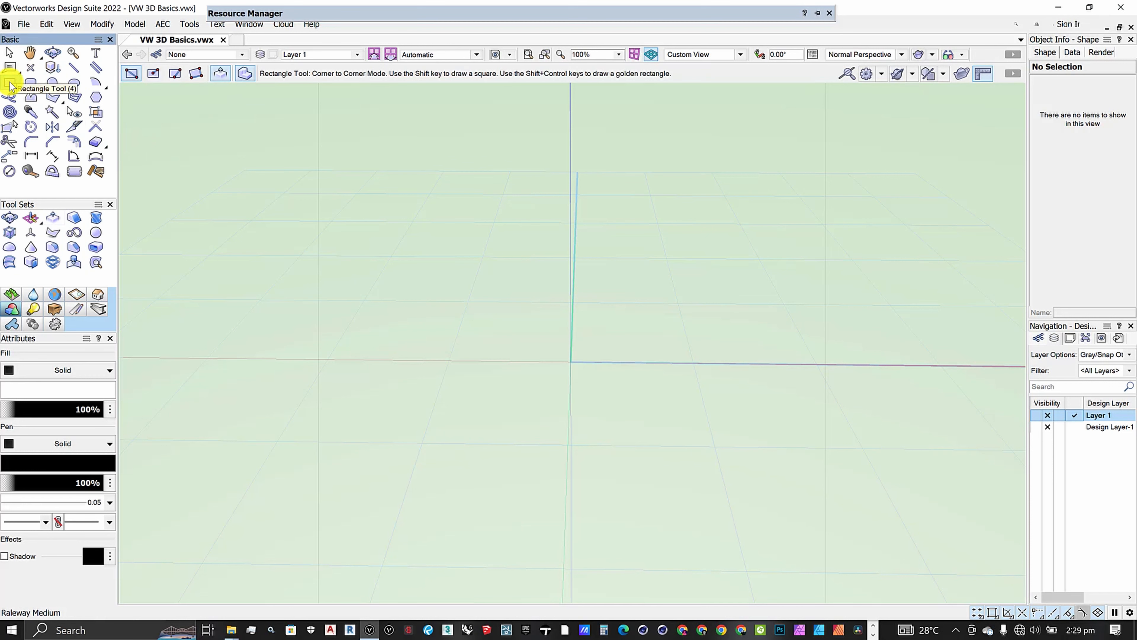
click(350, 250)
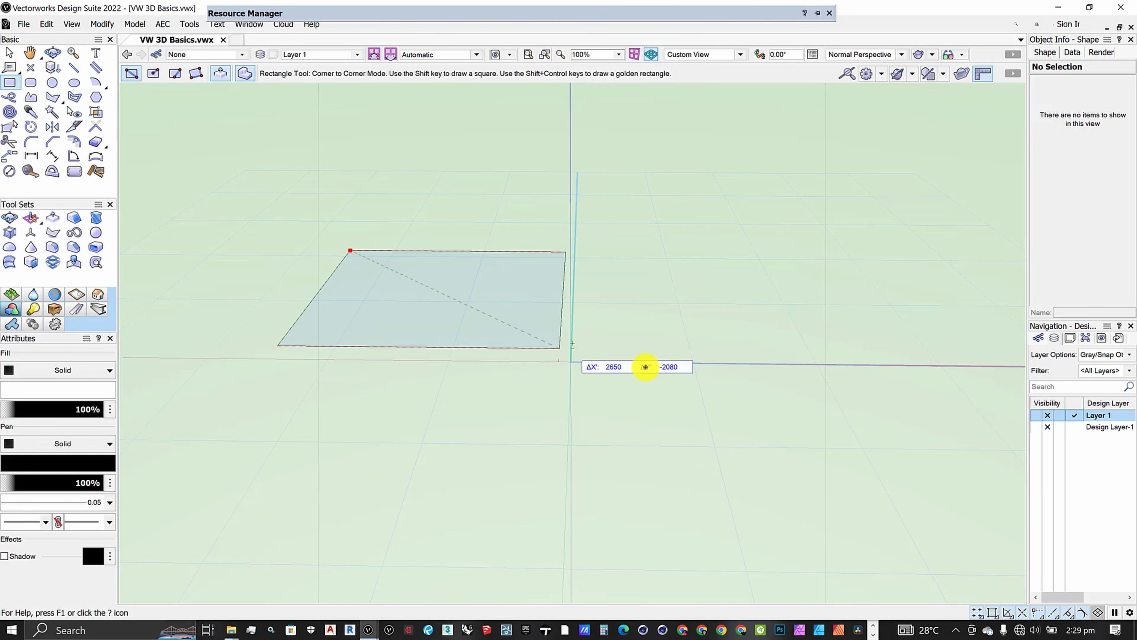
click(841, 445)
scroll(348, 309, down, 2)
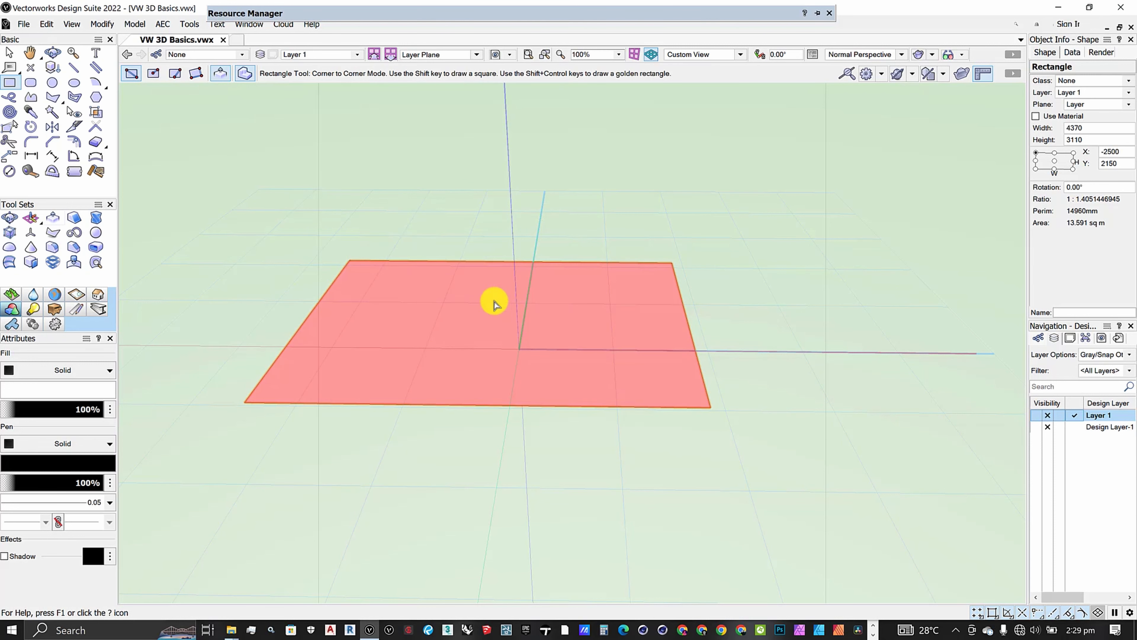
scroll(353, 358, down, 3)
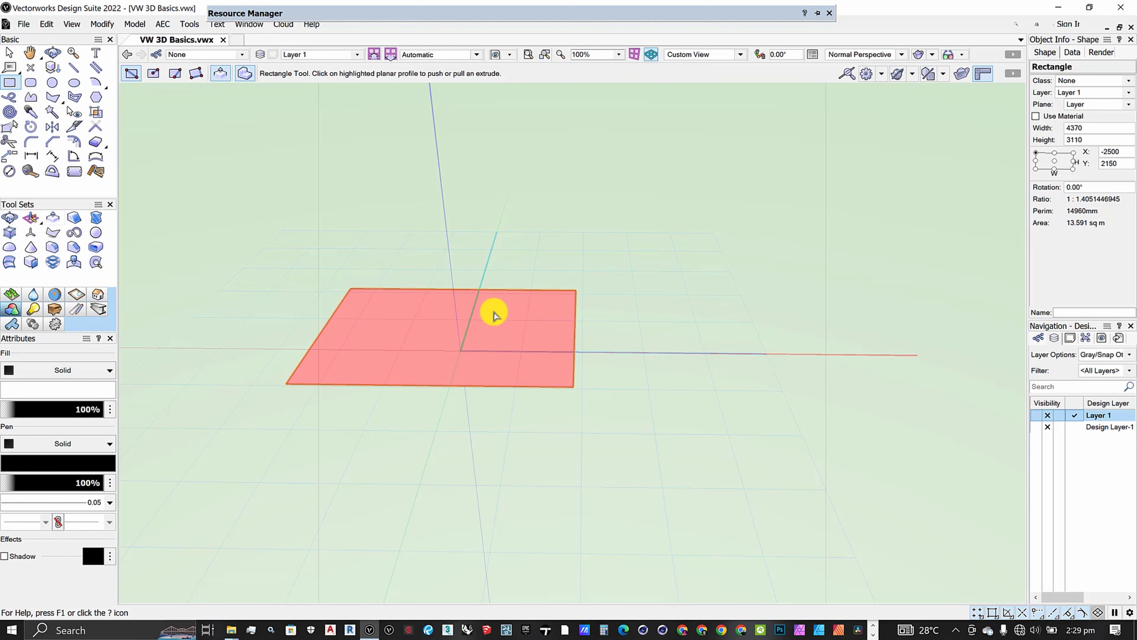
Step: Extrude the rectangle upward about 2324 mm with the Push/Pull tool to form a box
click(9, 53)
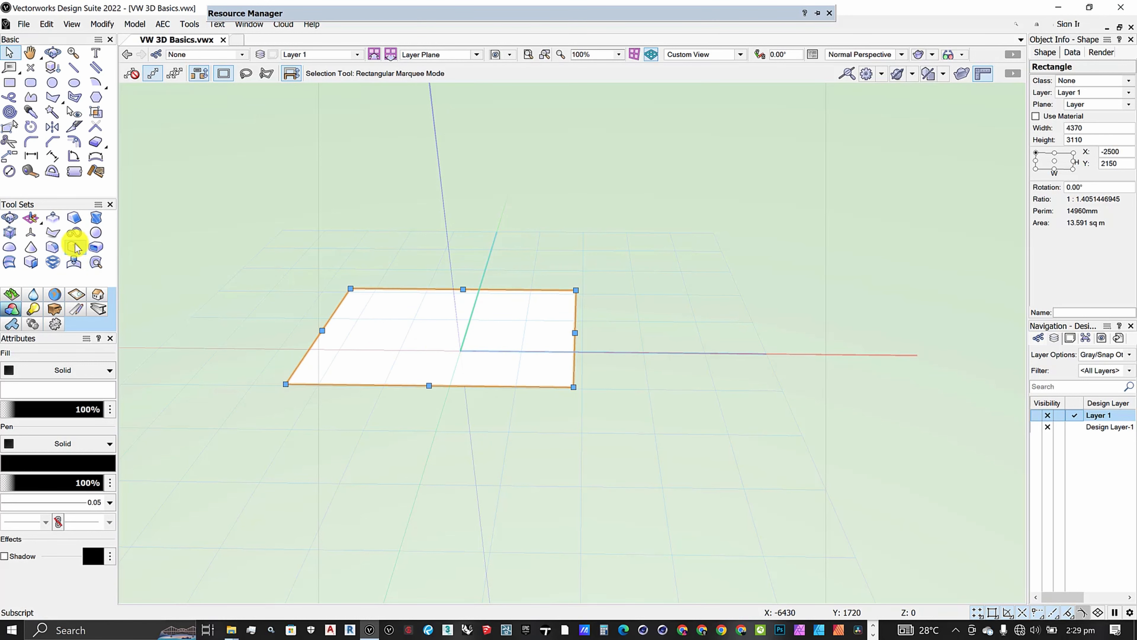
click(53, 218)
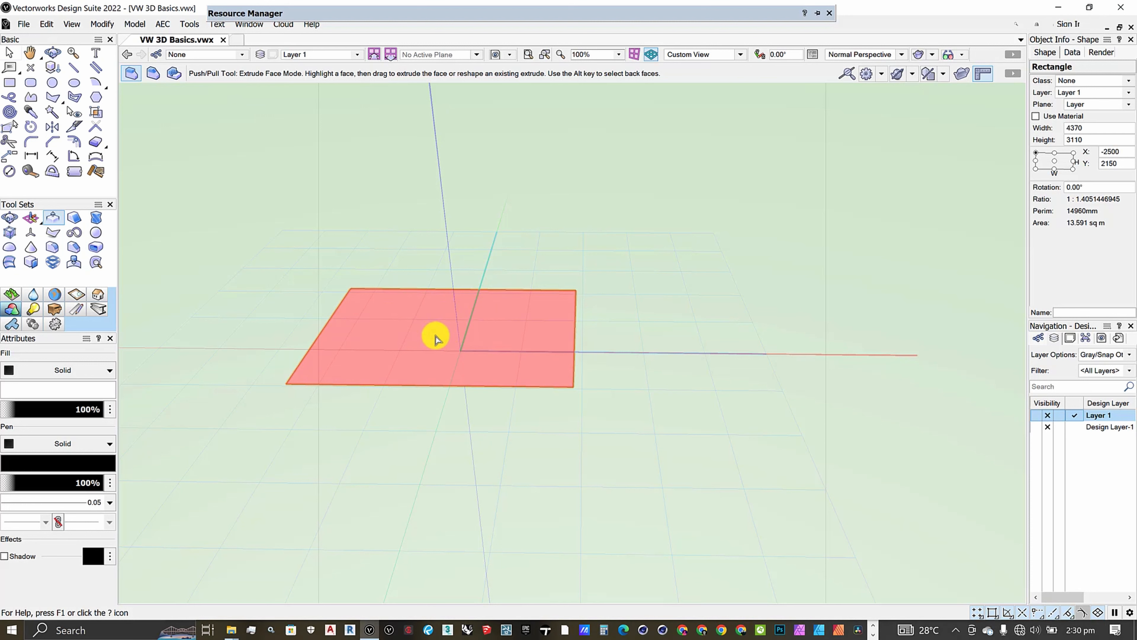
drag(437, 343, 411, 208)
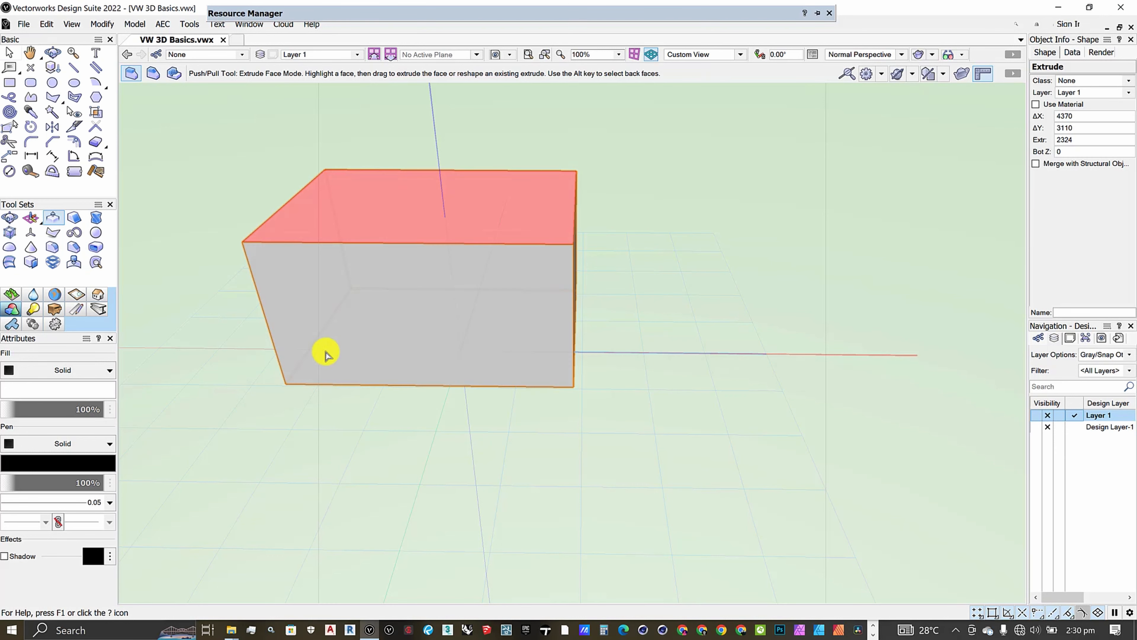
Step: Enlarge the box by pulling its top, side and front faces outward to about 7500 mm wide, 5110 mm deep and 3609 mm high
scroll(322, 354, down, 1)
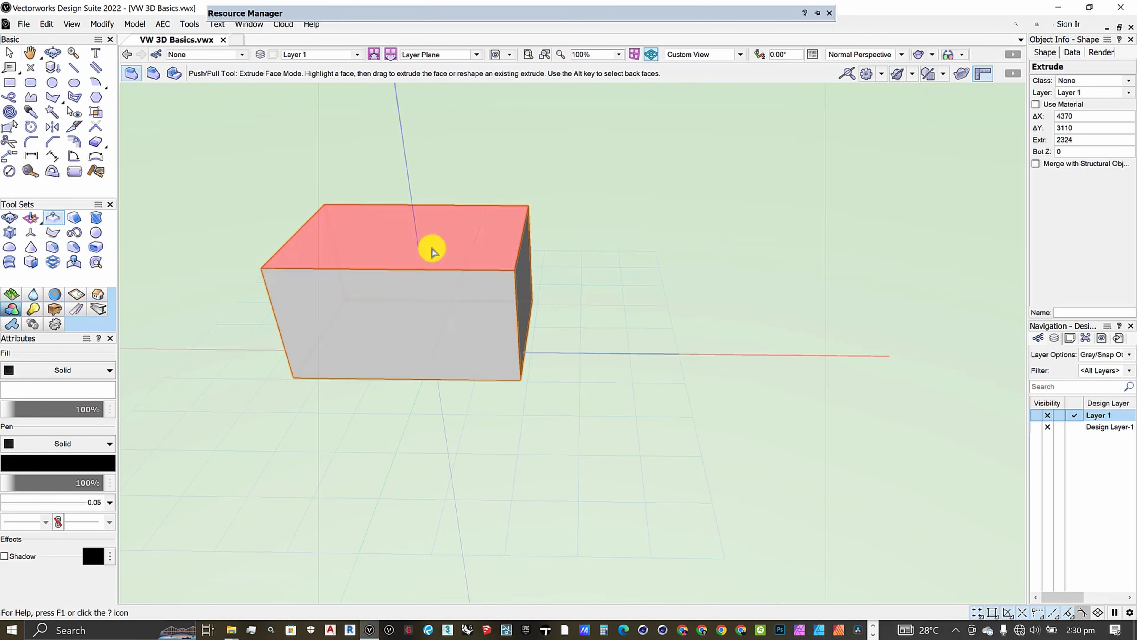
click(432, 247)
click(537, 244)
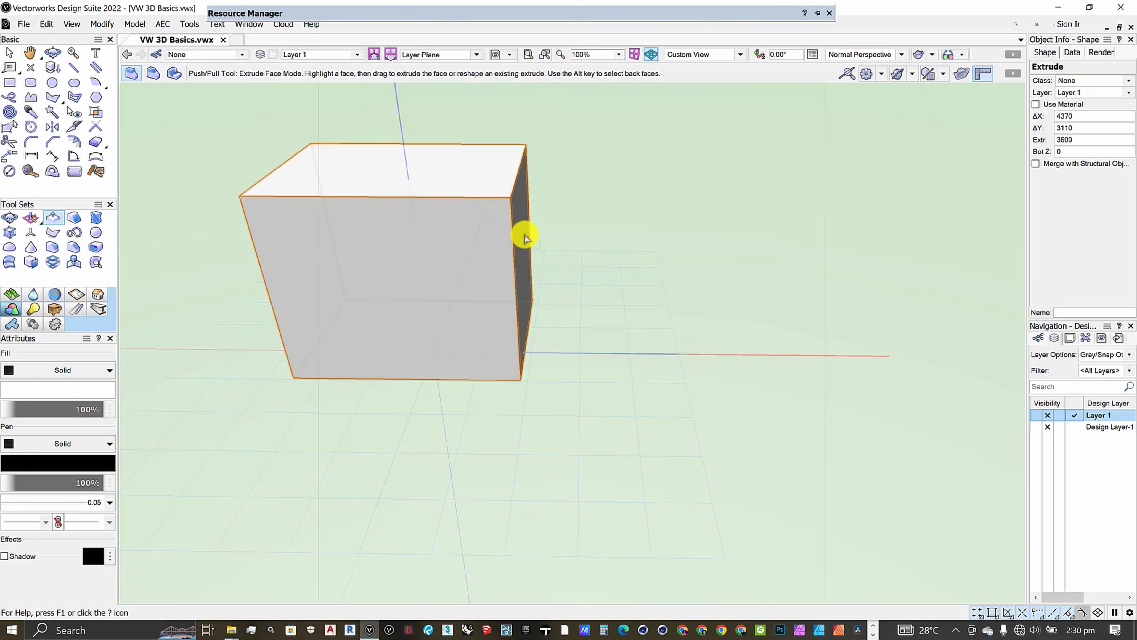
click(521, 234)
click(681, 255)
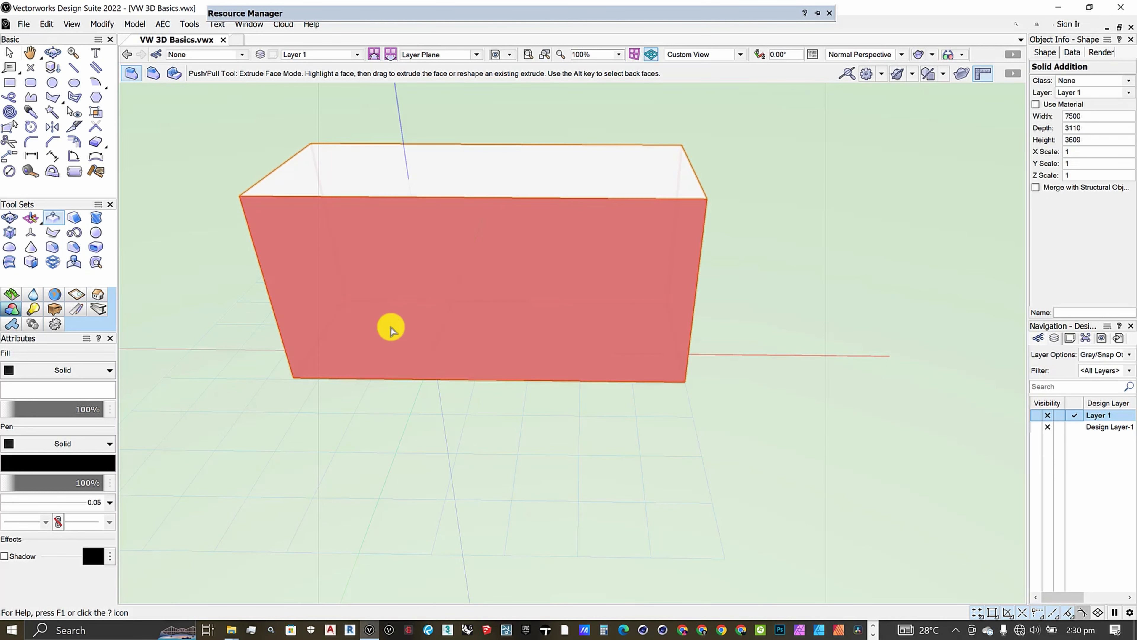
click(388, 325)
click(368, 399)
scroll(564, 406, down, 3)
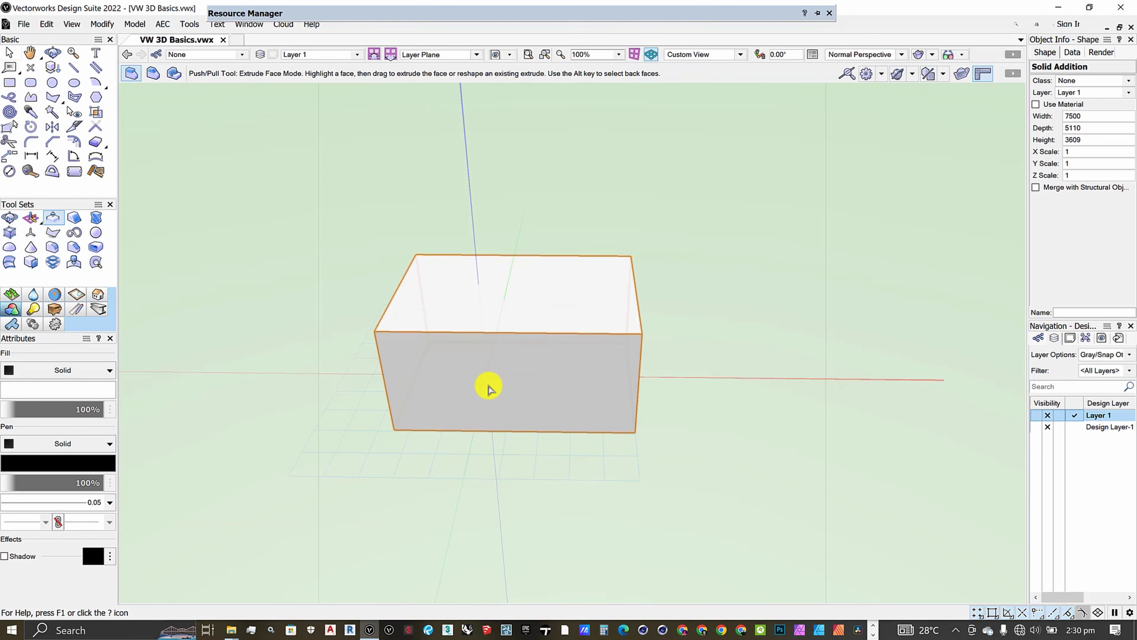
Step: Orbit to the box's side face and examine how the Circle tool's automatic working plane highlights the individual faces
click(53, 54)
drag(415, 420, 560, 278)
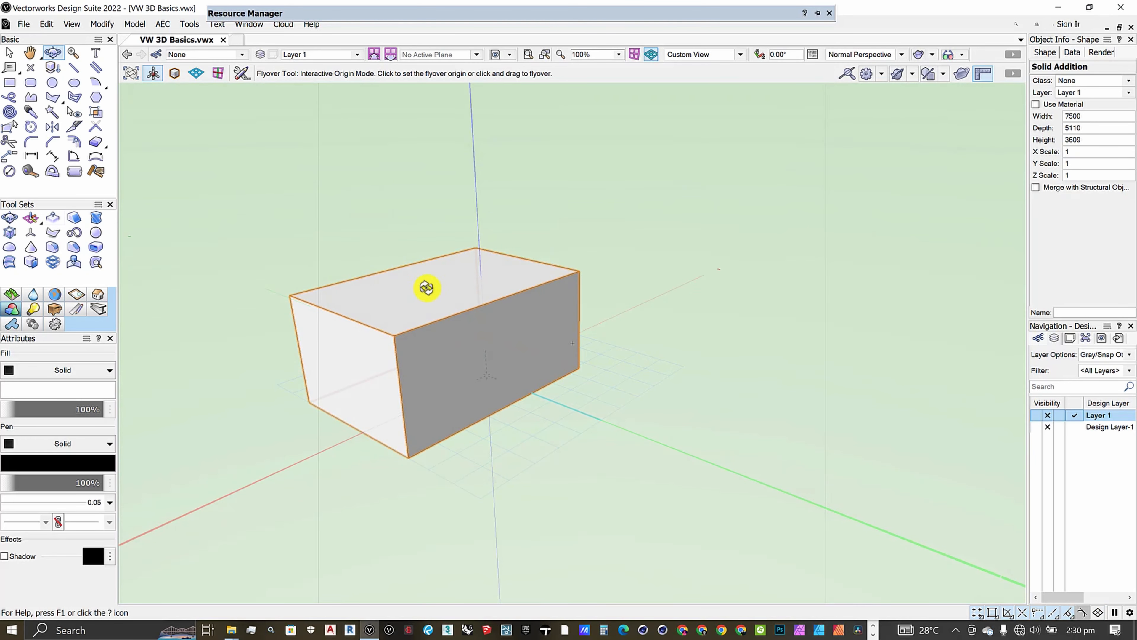
drag(464, 341, 564, 333)
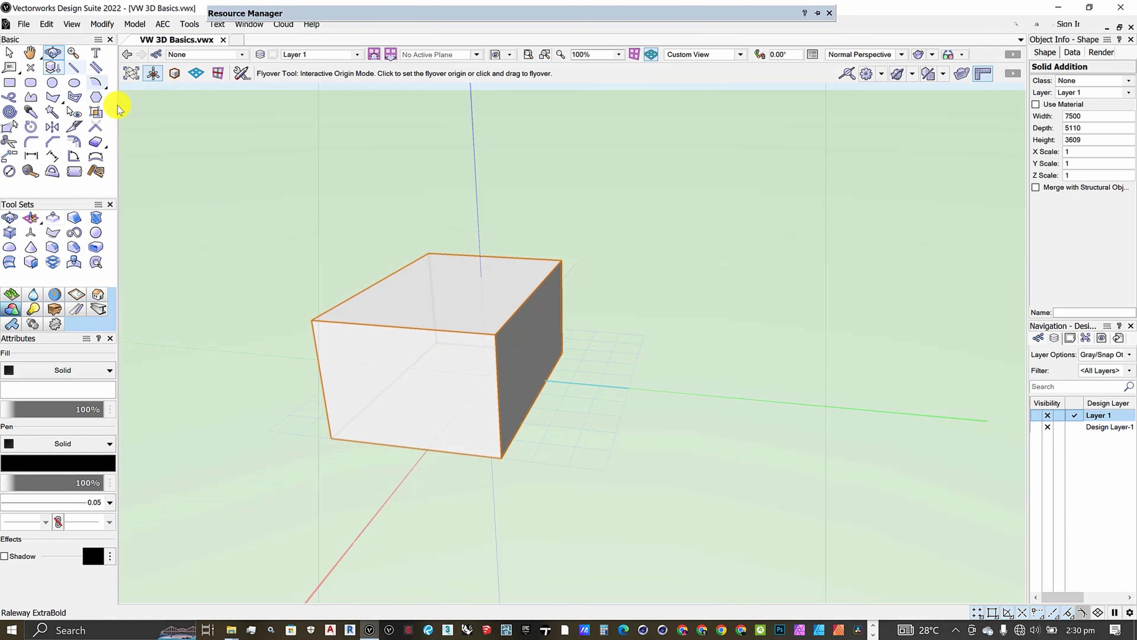
drag(522, 397, 91, 157)
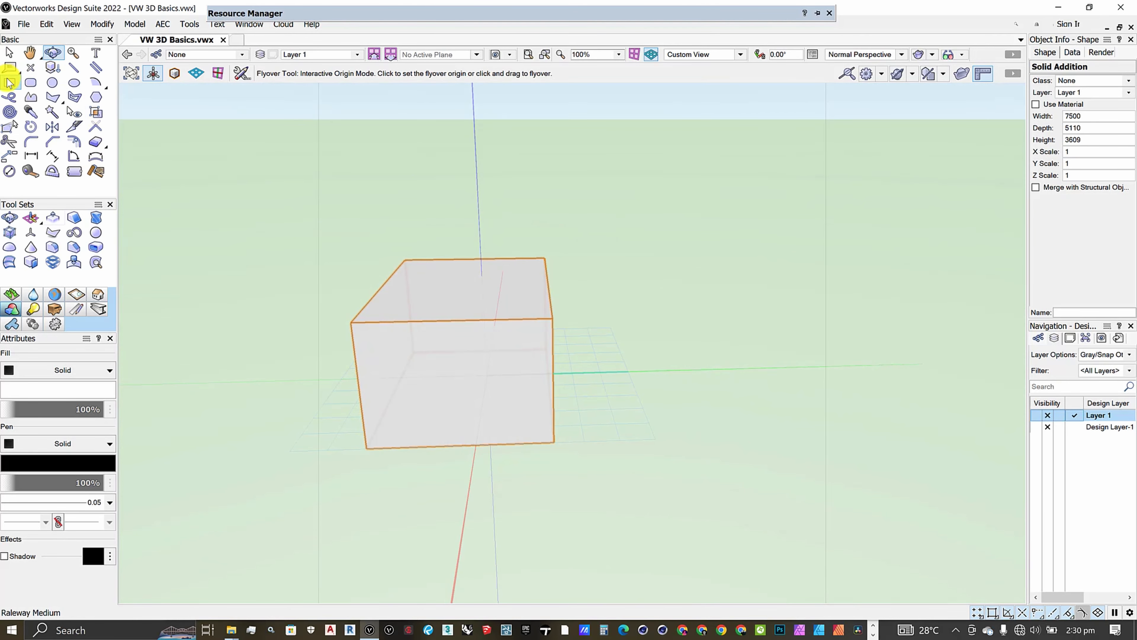
click(52, 83)
scroll(464, 254, down, 2)
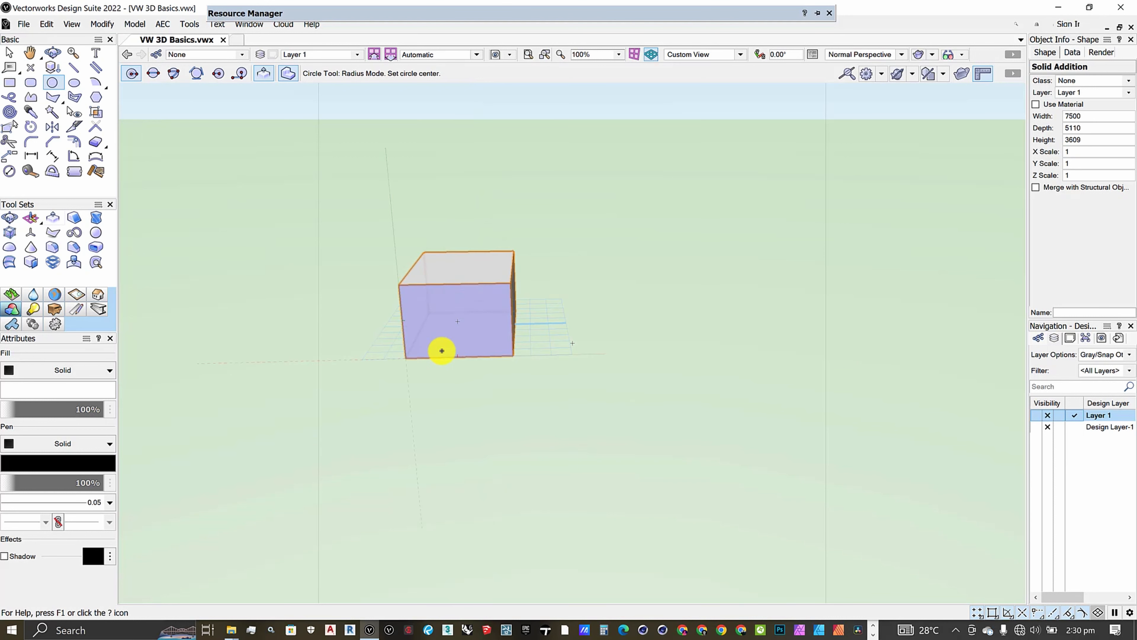
scroll(442, 351, up, 4)
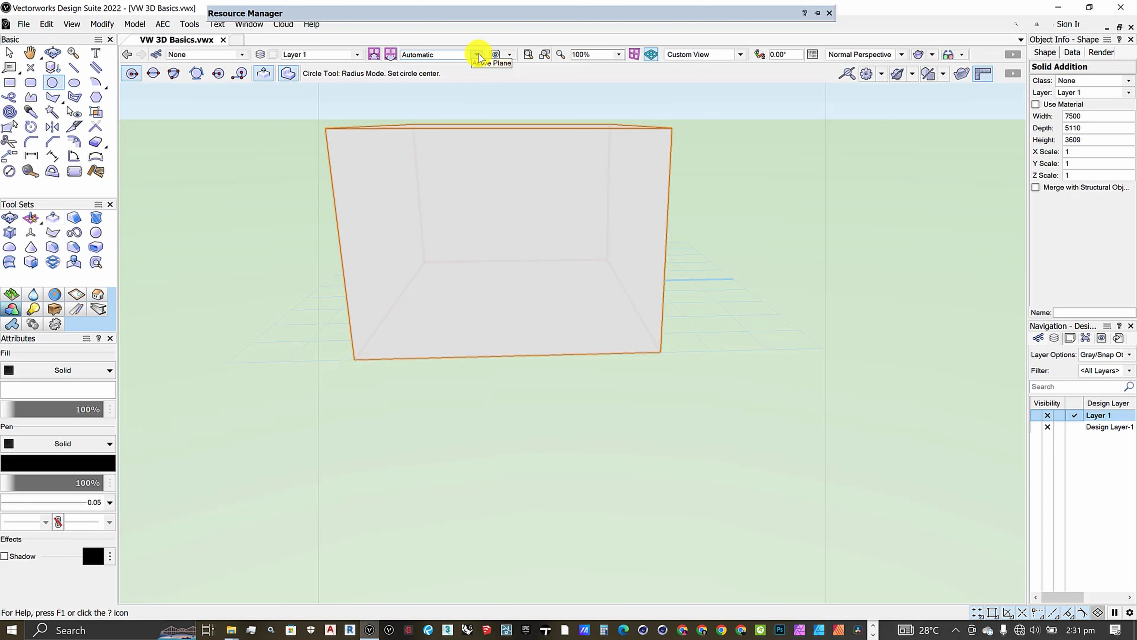
scroll(437, 264, down, 5)
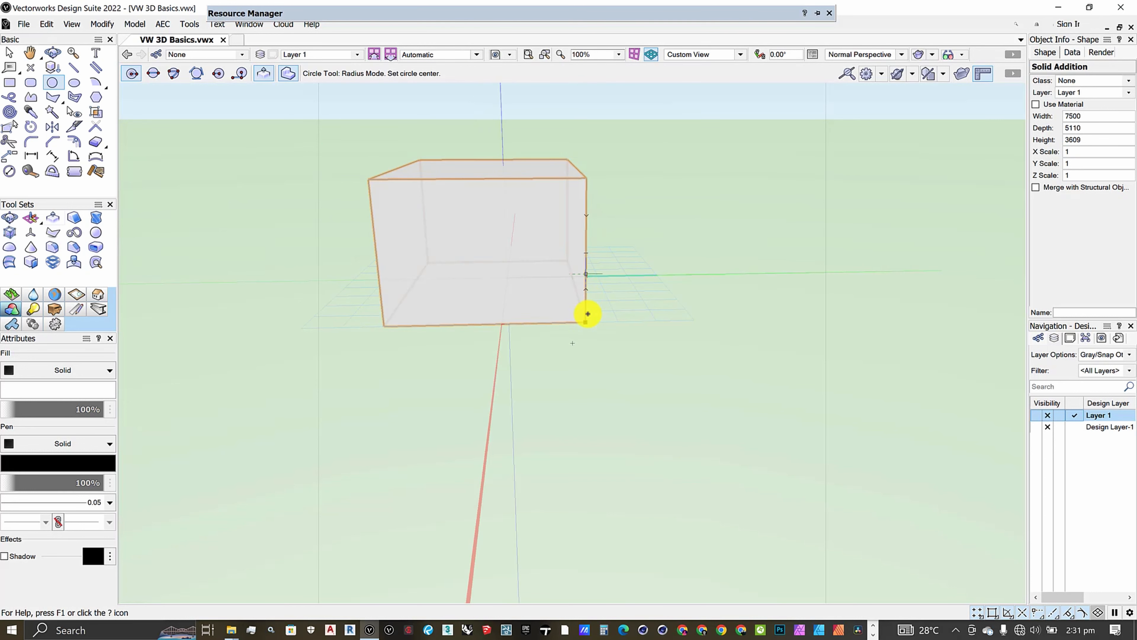
scroll(417, 267, down, 3)
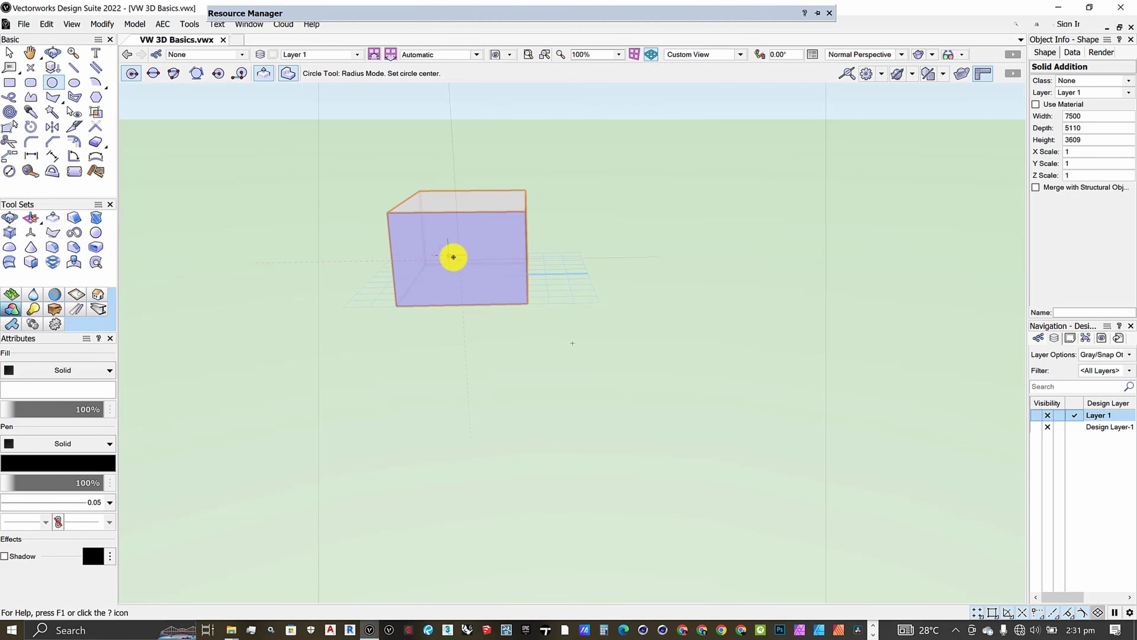
scroll(476, 260, up, 5)
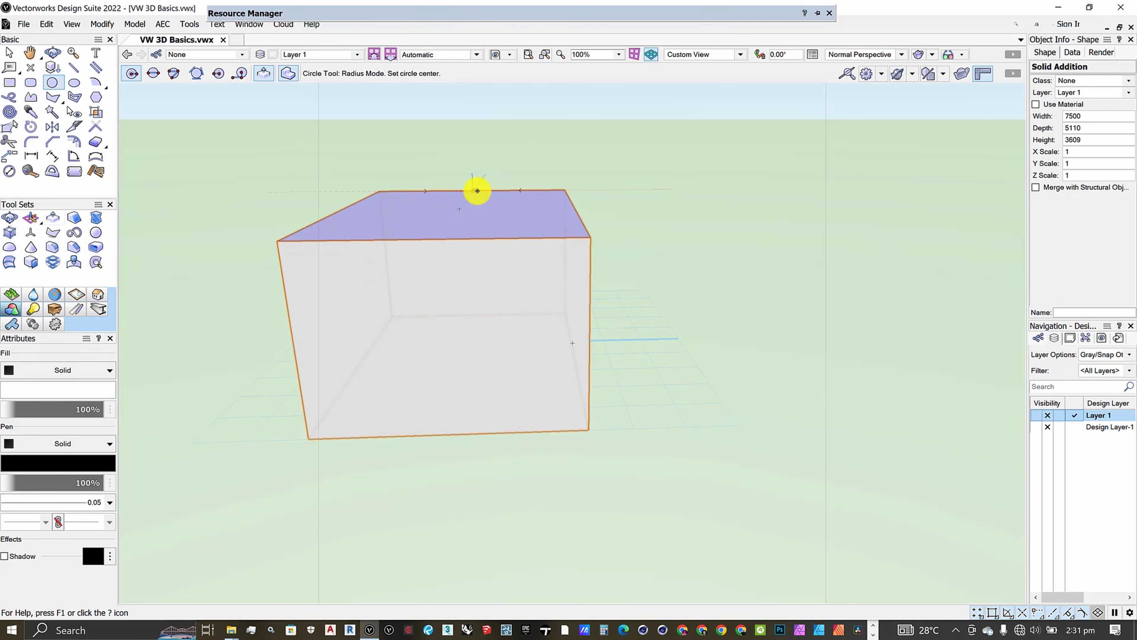
scroll(361, 399, down, 3)
scroll(362, 399, down, 2)
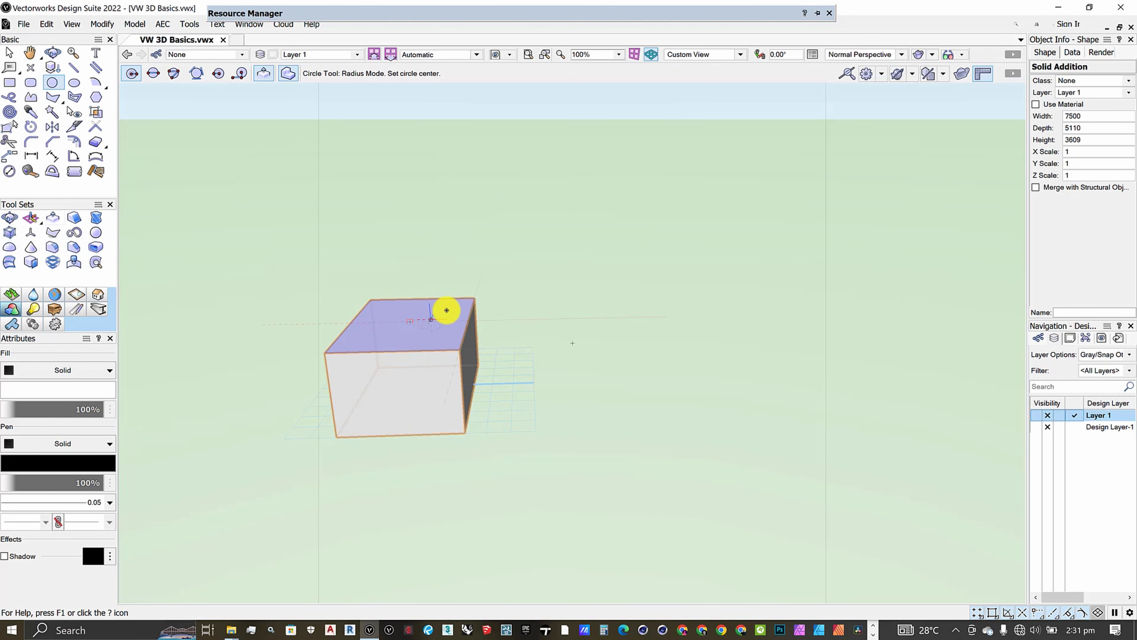
scroll(445, 309, down, 1)
scroll(403, 369, up, 2)
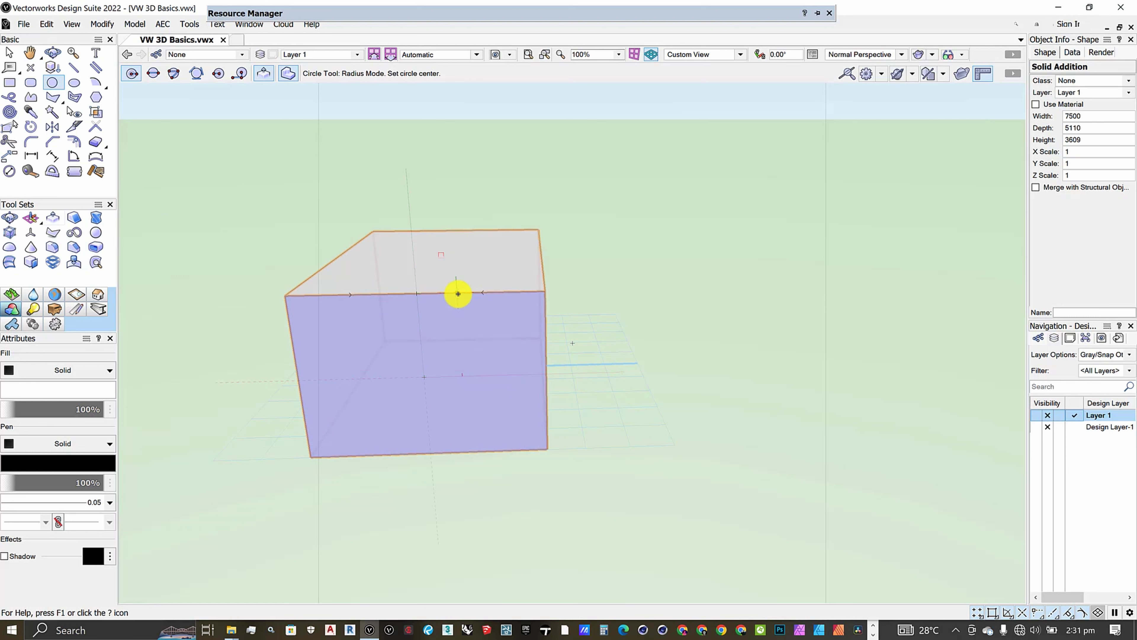
scroll(379, 396, down, 1)
scroll(379, 398, up, 1)
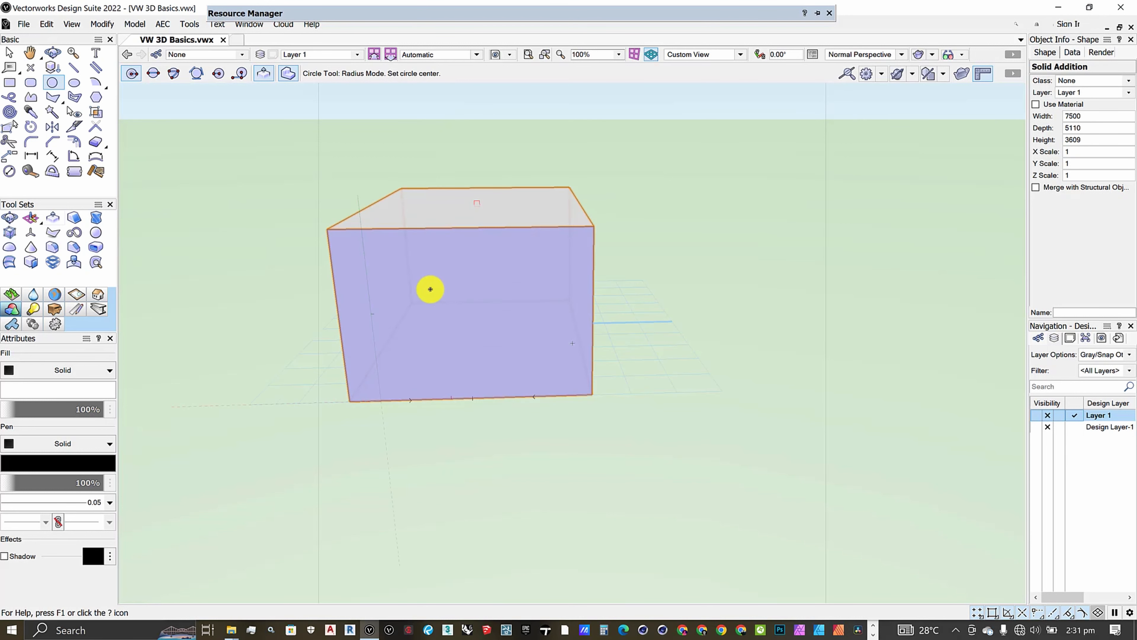
Step: Draw a circle of about 1630 mm radius near the centre of the box's side face, using the automatic plane
click(469, 315)
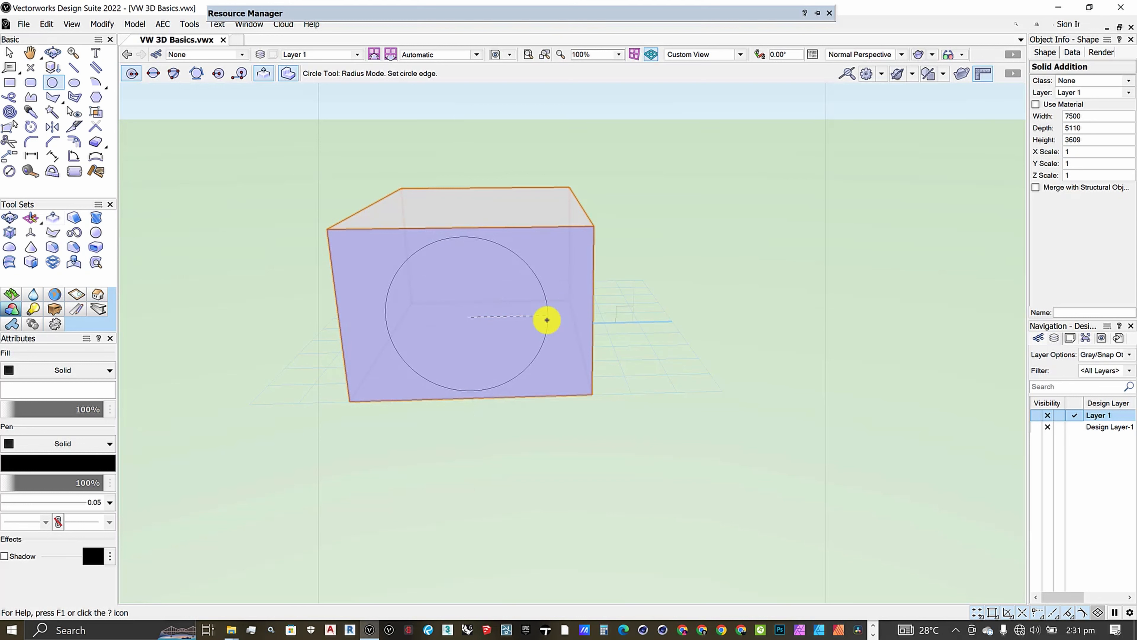
click(547, 320)
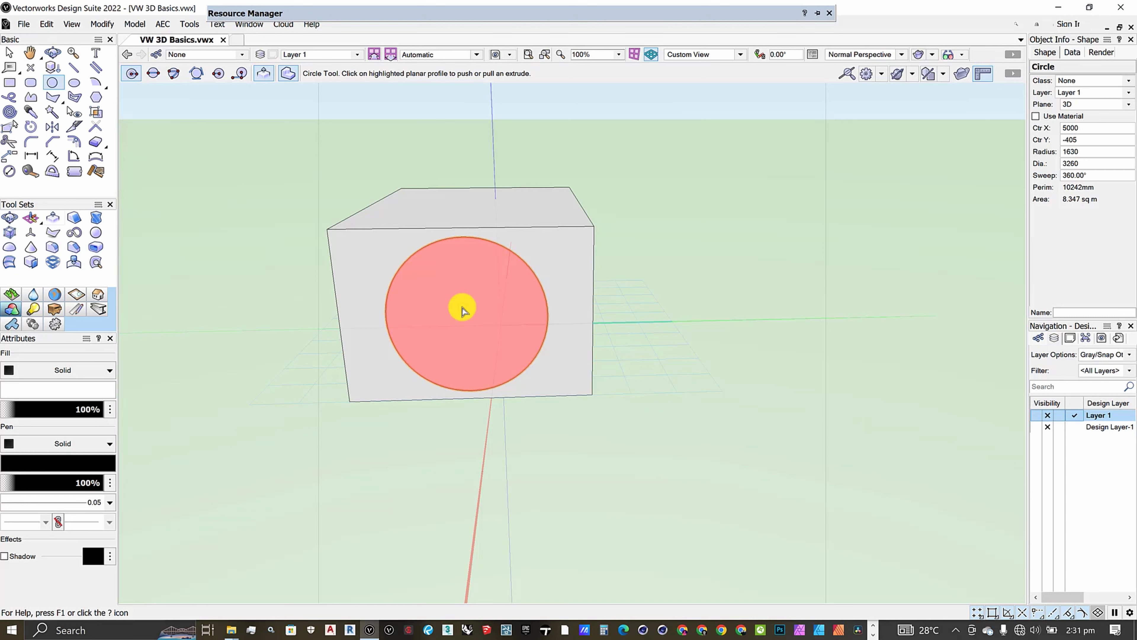
scroll(437, 307, down, 1)
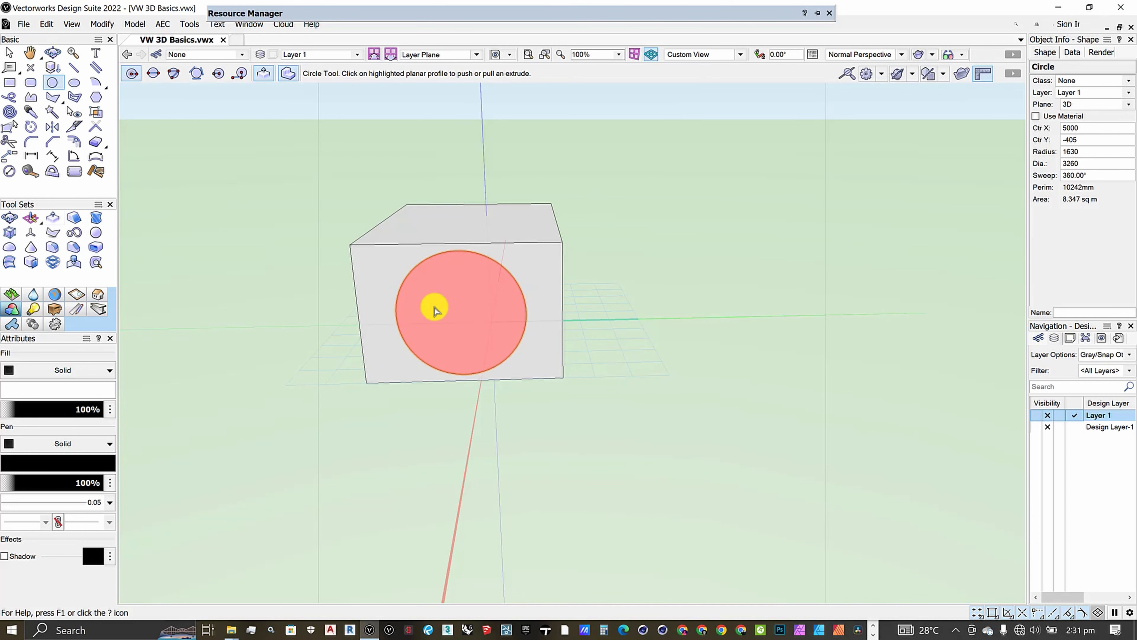
scroll(434, 309, down, 1)
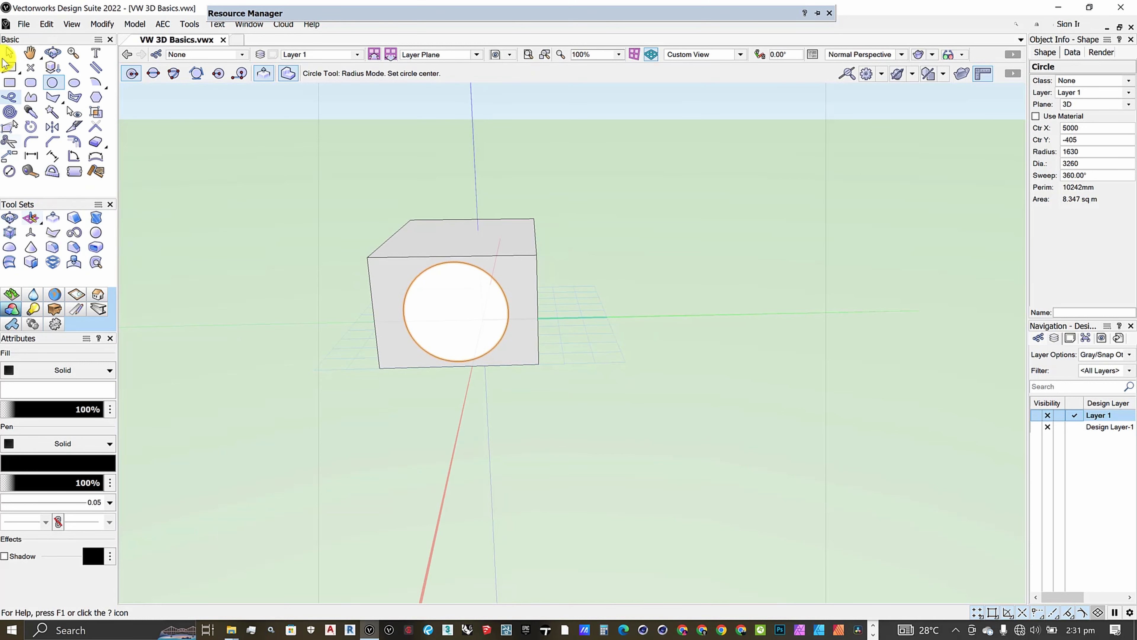
Step: Extrude the circle on the box's side face outward about 6820 mm with the Push/Pull tool to form a cylinder
click(8, 54)
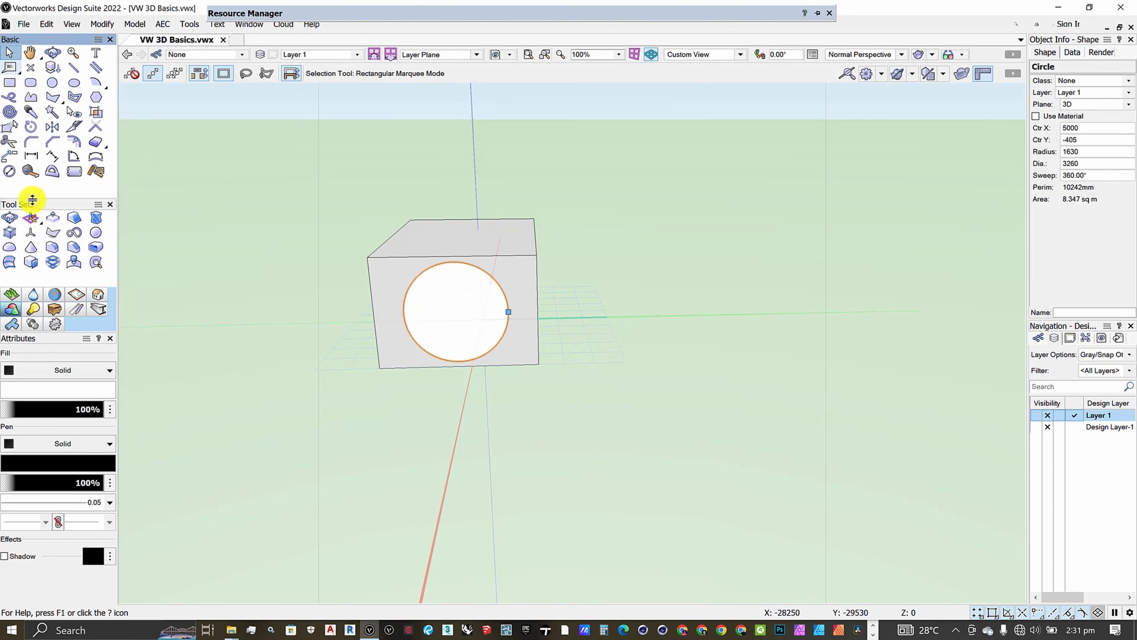
click(53, 219)
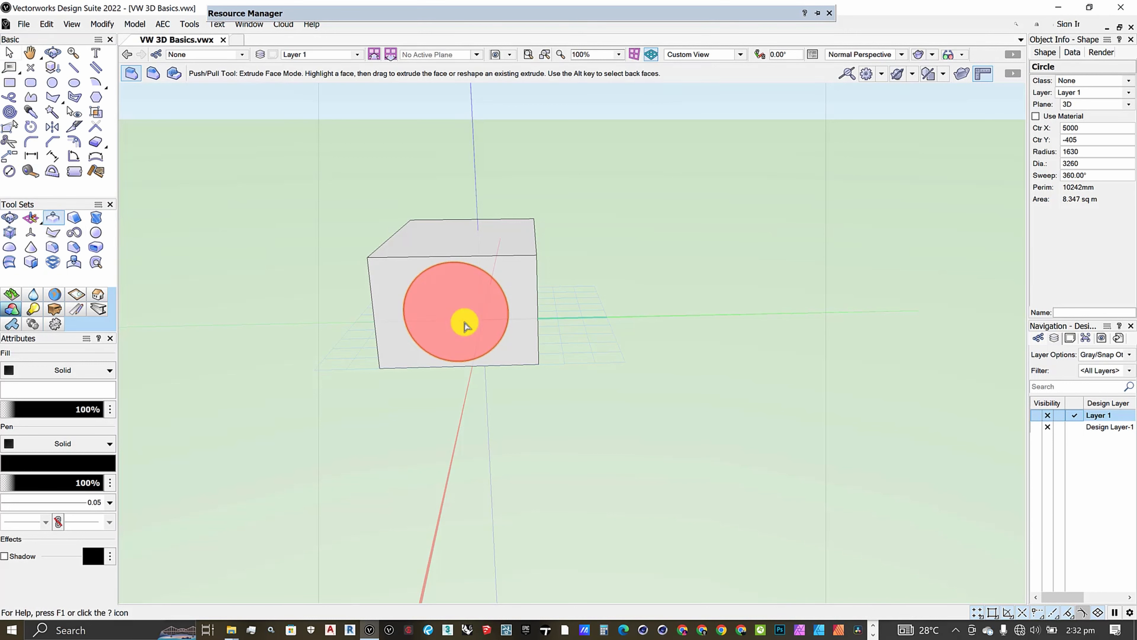
click(464, 323)
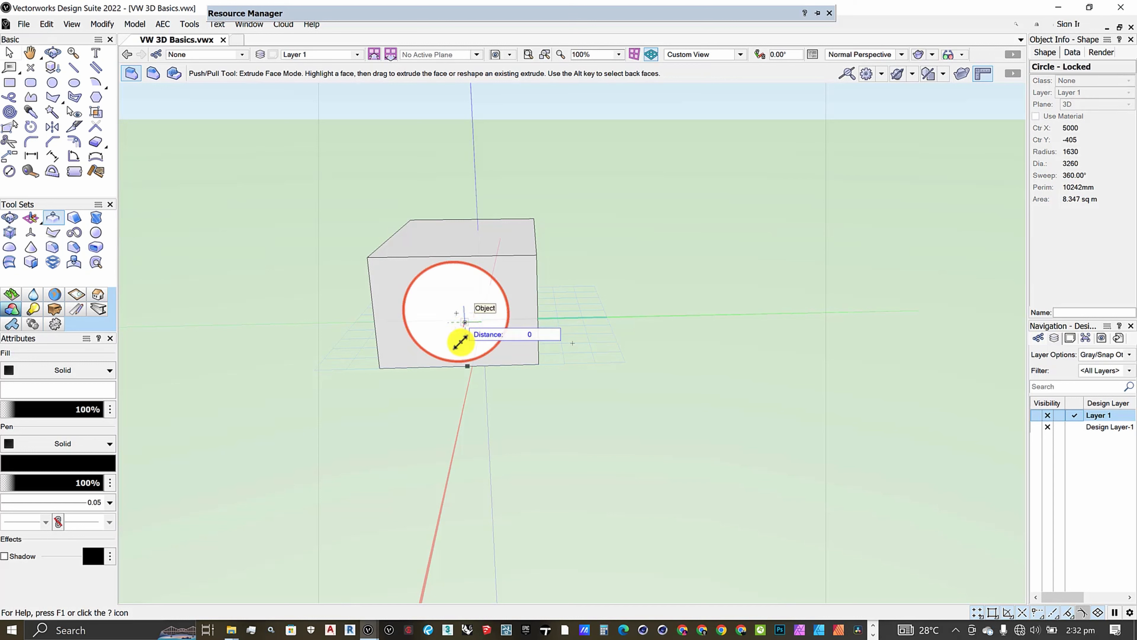
click(411, 412)
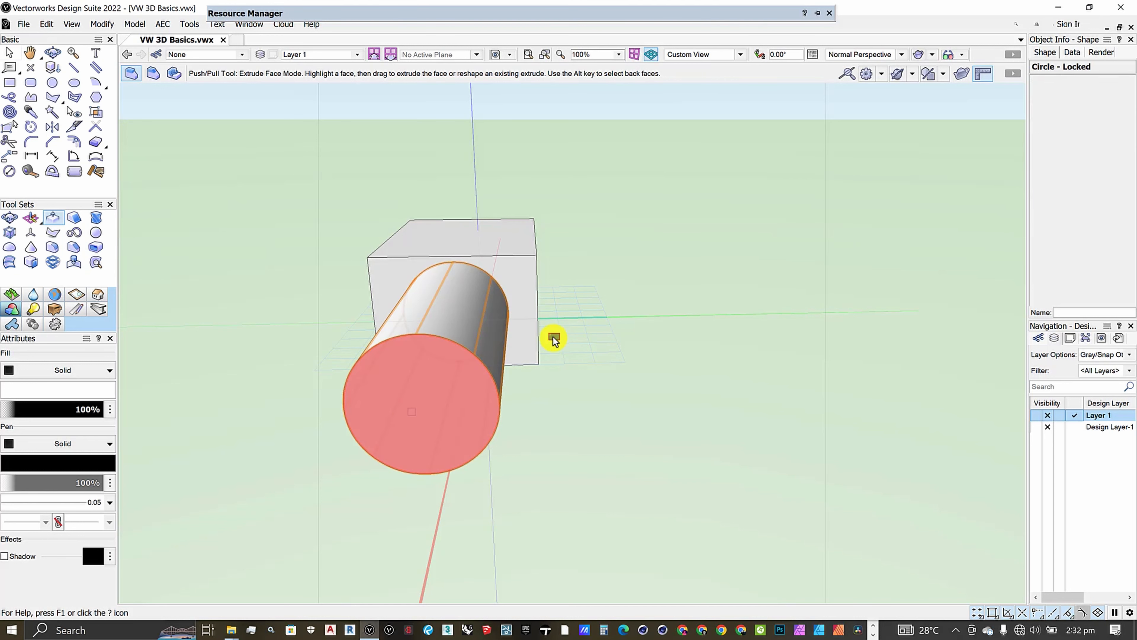
Step: Adjust the cylinder's length by pulling its end face outward about 4970 mm and pushing it back to a total of about 8568 mm
scroll(293, 346, down, 4)
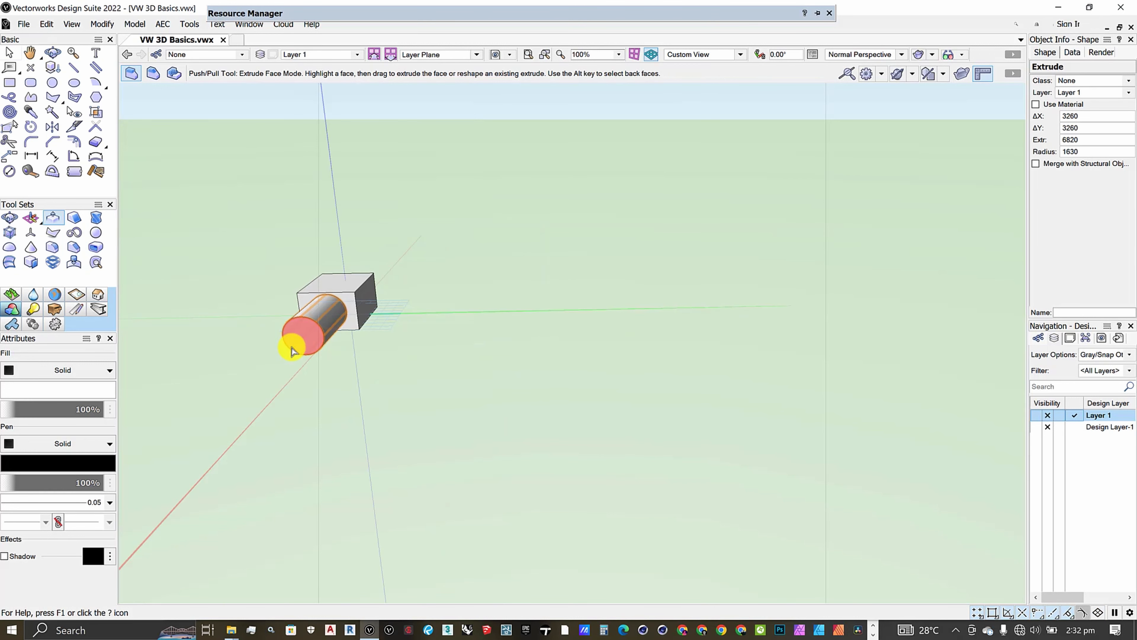
scroll(292, 351, up, 3)
click(309, 342)
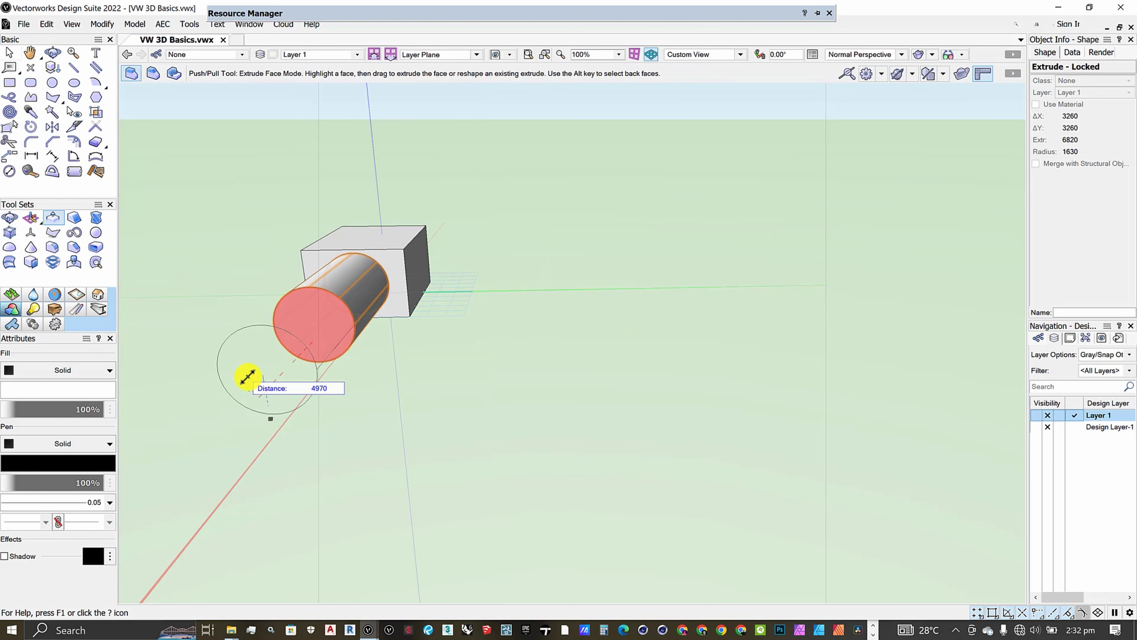
click(249, 376)
click(297, 374)
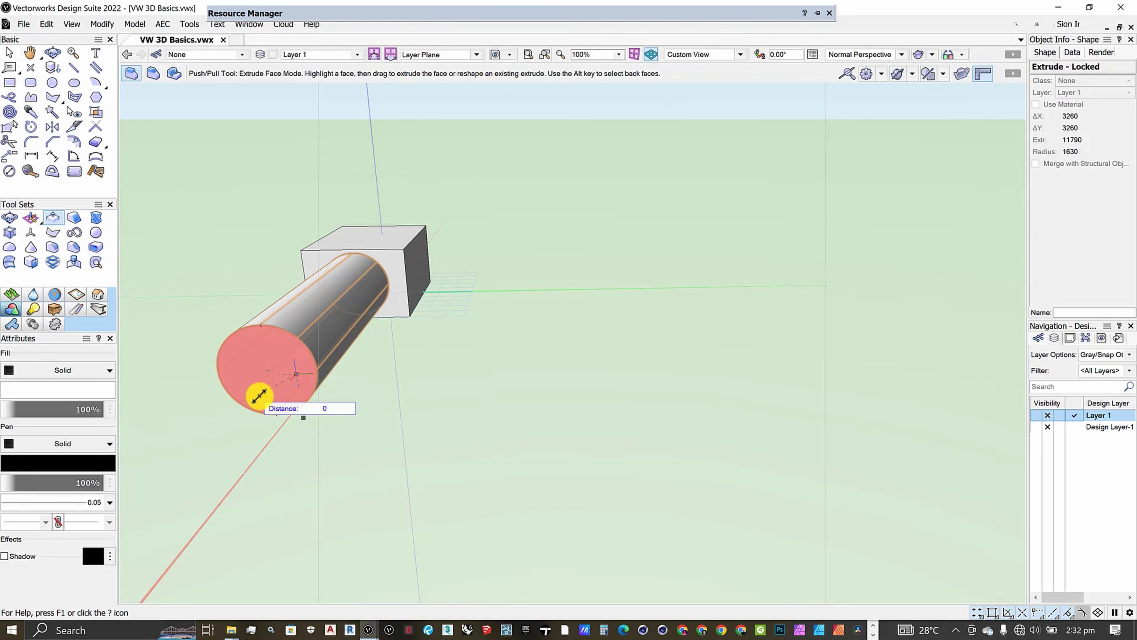
click(259, 396)
click(342, 355)
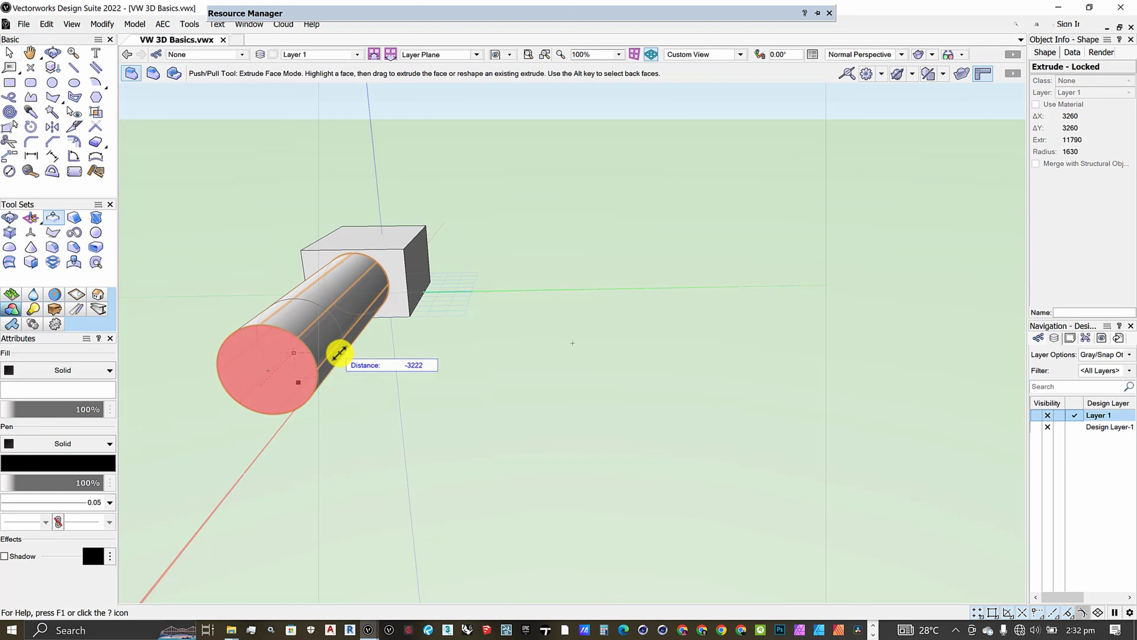
click(268, 327)
scroll(270, 330, up, 3)
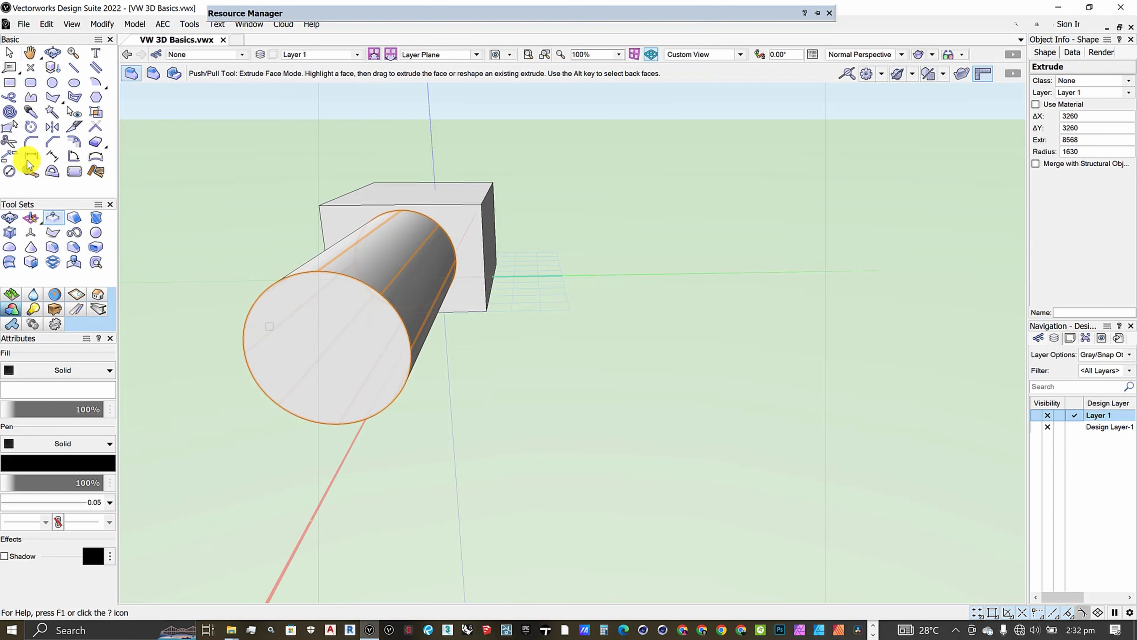
Step: Draw a rectangle about 1777 by 5062 mm on the box's long side face, adjacent to the face carrying the cylinder
click(53, 58)
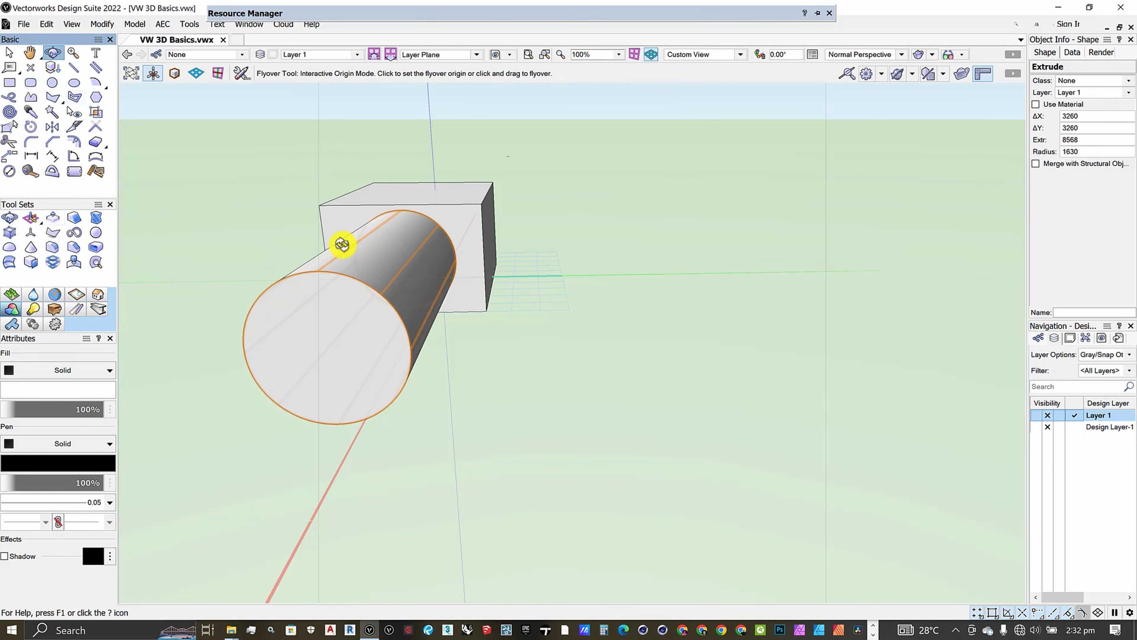
drag(284, 310, 192, 313)
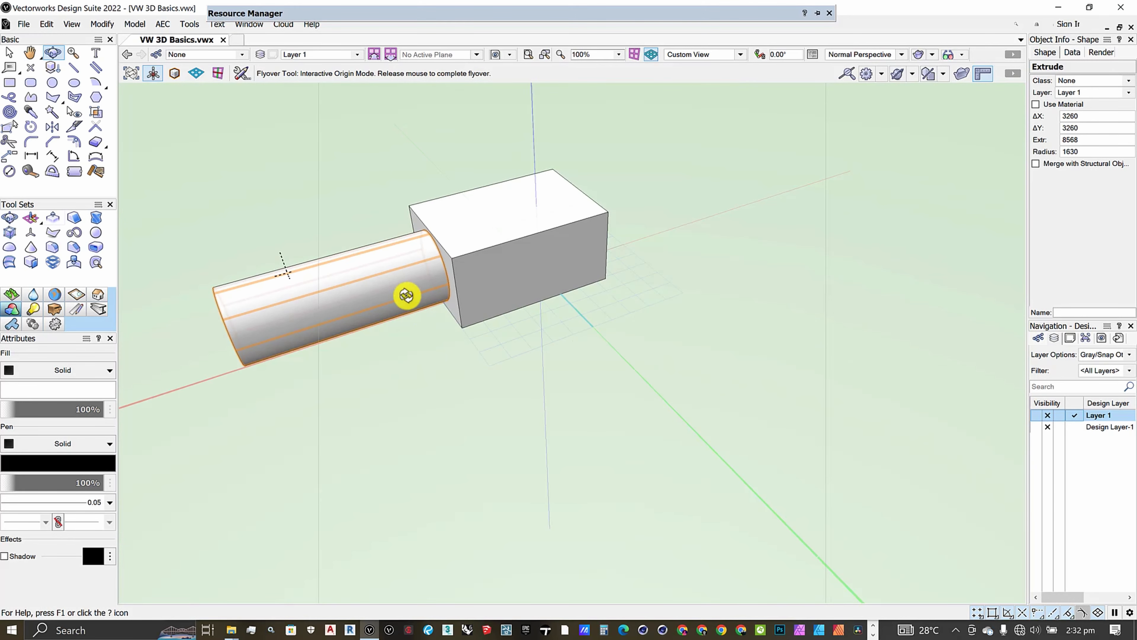
mouse_move(406, 295)
mouse_down()
mouse_move(307, 280)
mouse_move(233, 292)
mouse_move(645, 297)
mouse_move(693, 278)
mouse_move(577, 249)
mouse_move(406, 269)
mouse_move(398, 281)
mouse_move(425, 302)
mouse_up()
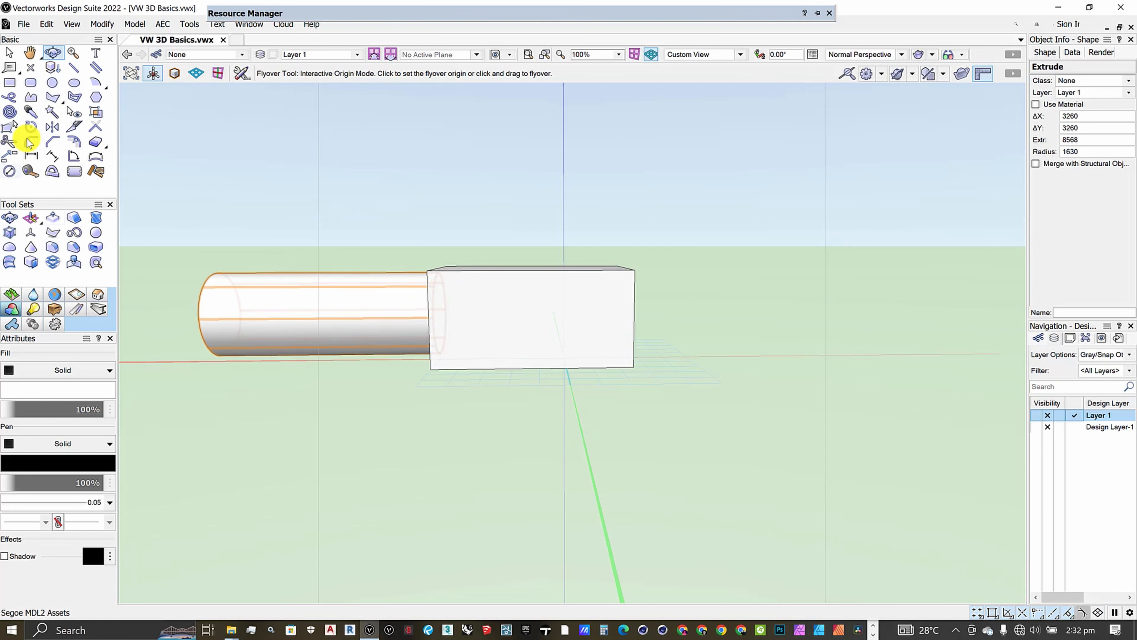
click(10, 83)
click(470, 295)
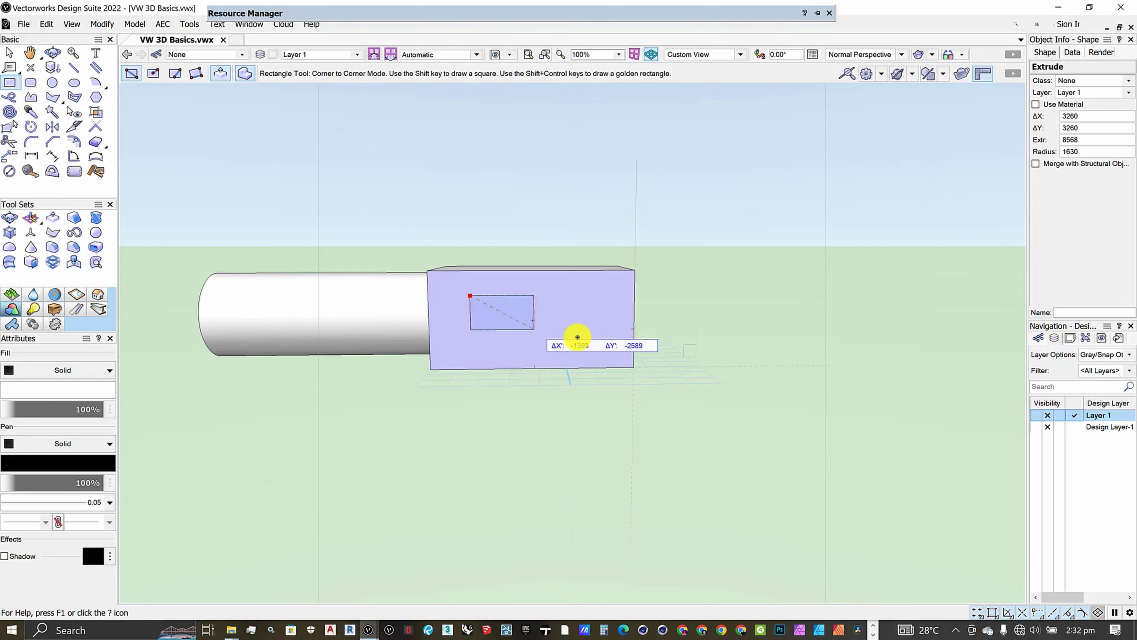
click(609, 343)
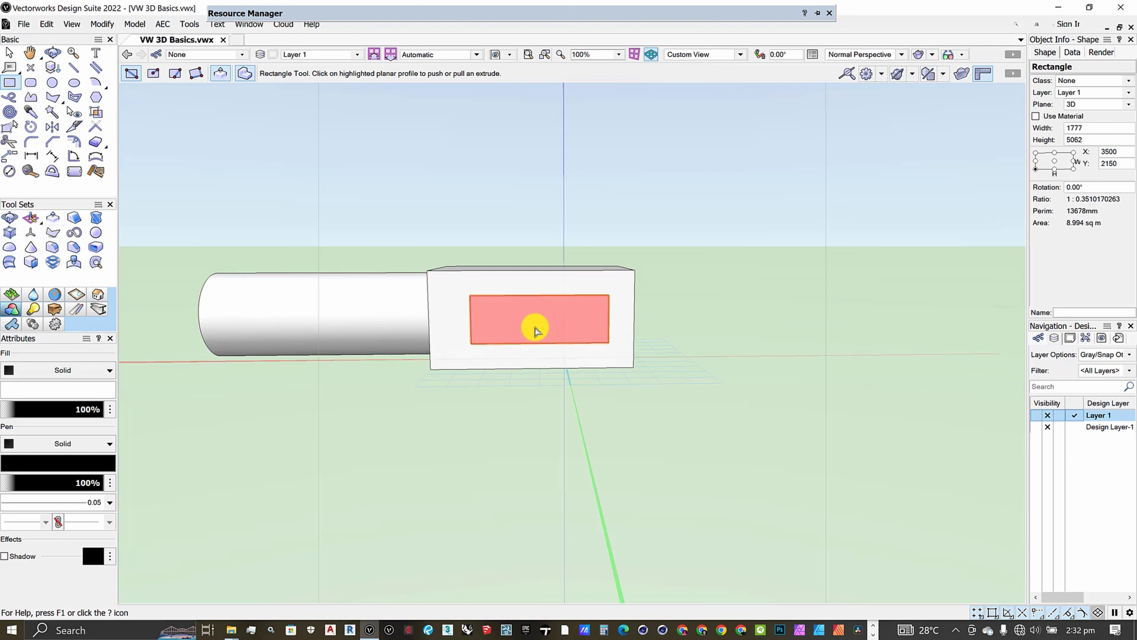
Step: Pull the rectangle out from the box's long side face so the merged solid is about 20700 mm deep
scroll(537, 330, down, 1)
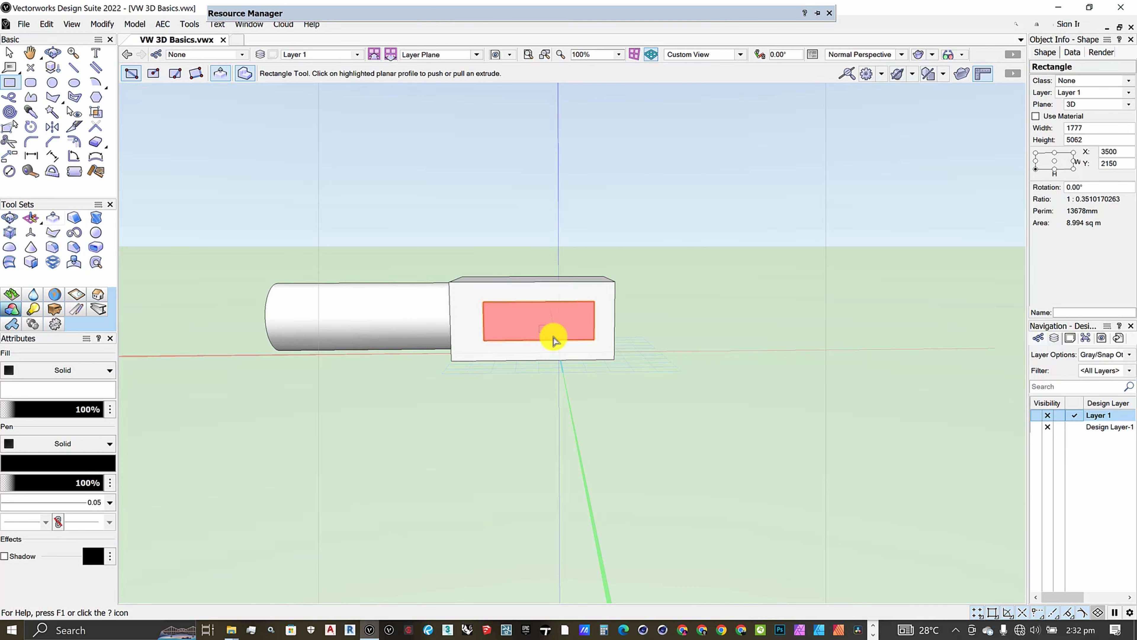
scroll(565, 336, up, 1)
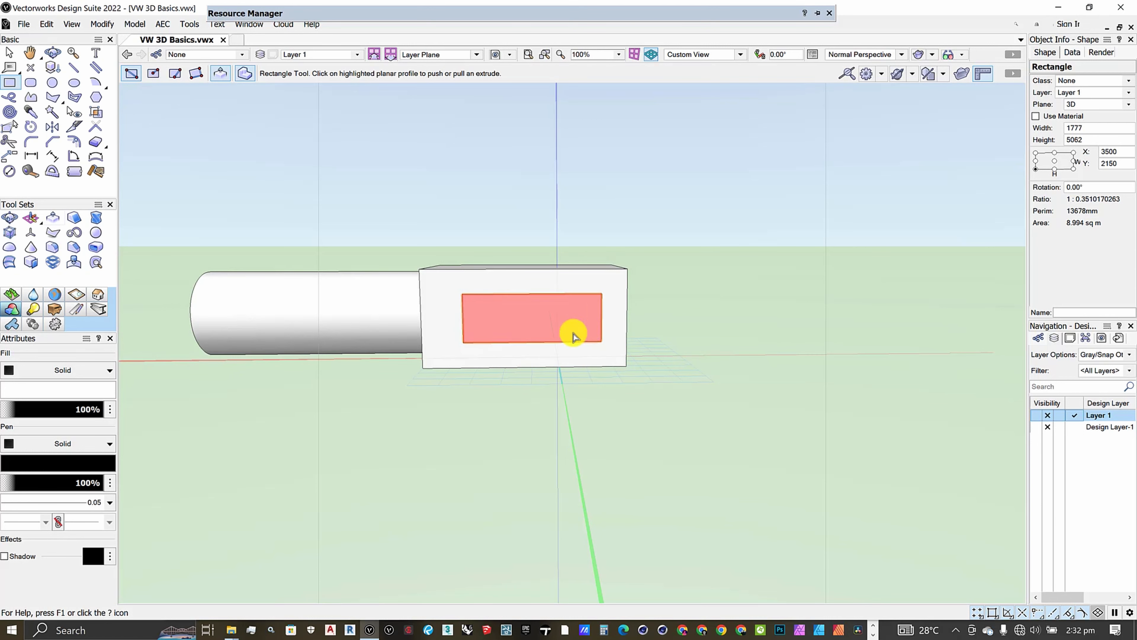
click(564, 328)
scroll(563, 325, down, 1)
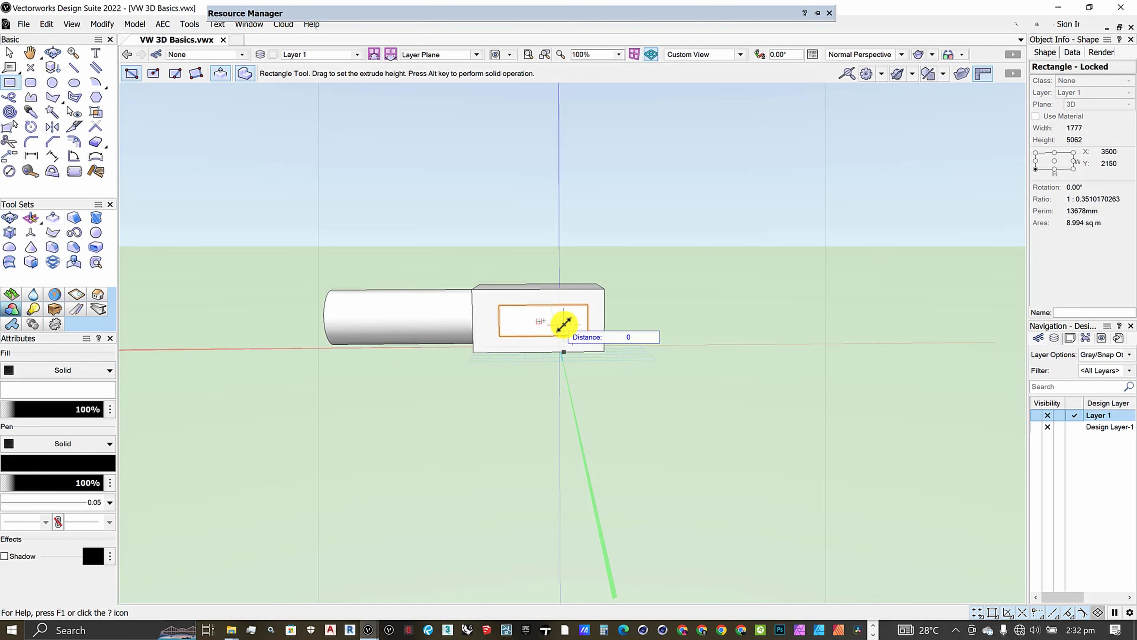
click(594, 380)
scroll(645, 358, up, 2)
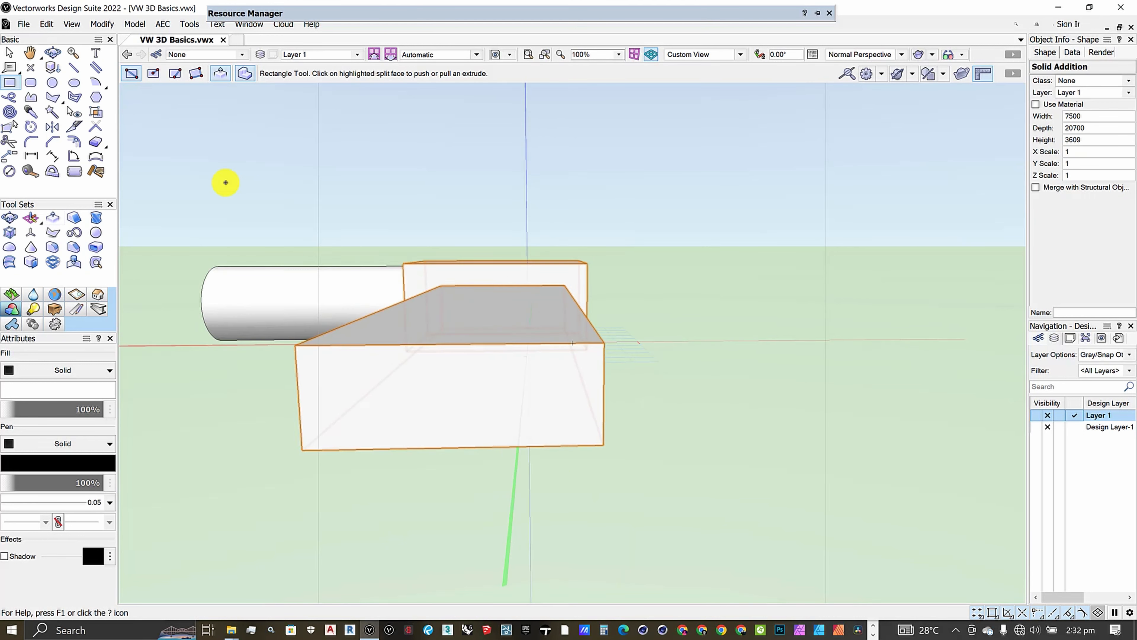
Step: Orbit to an angled view of the merged solid and activate the Rectangle tool with the Automatic plane
click(52, 54)
drag(711, 455, 627, 443)
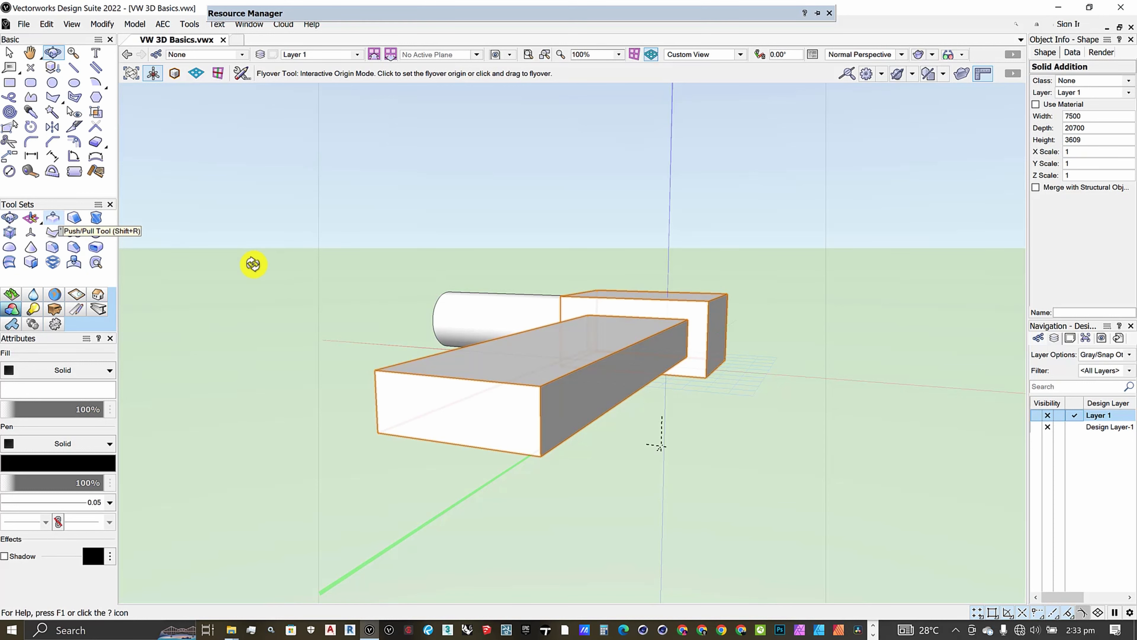
drag(475, 344, 496, 360)
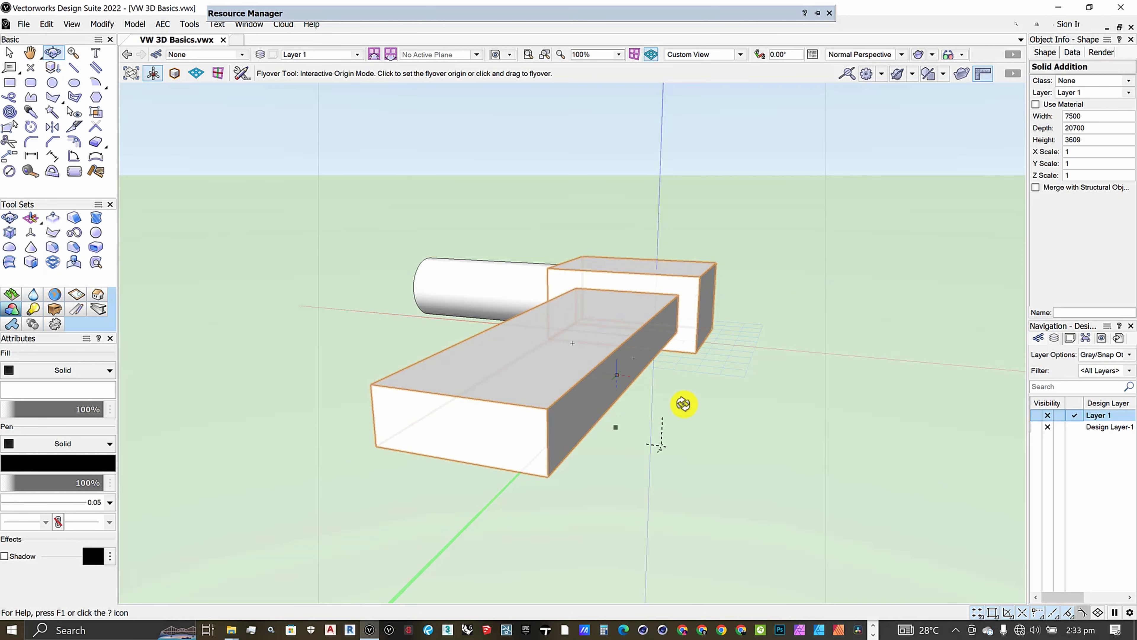
drag(636, 399, 589, 380)
drag(800, 385, 414, 340)
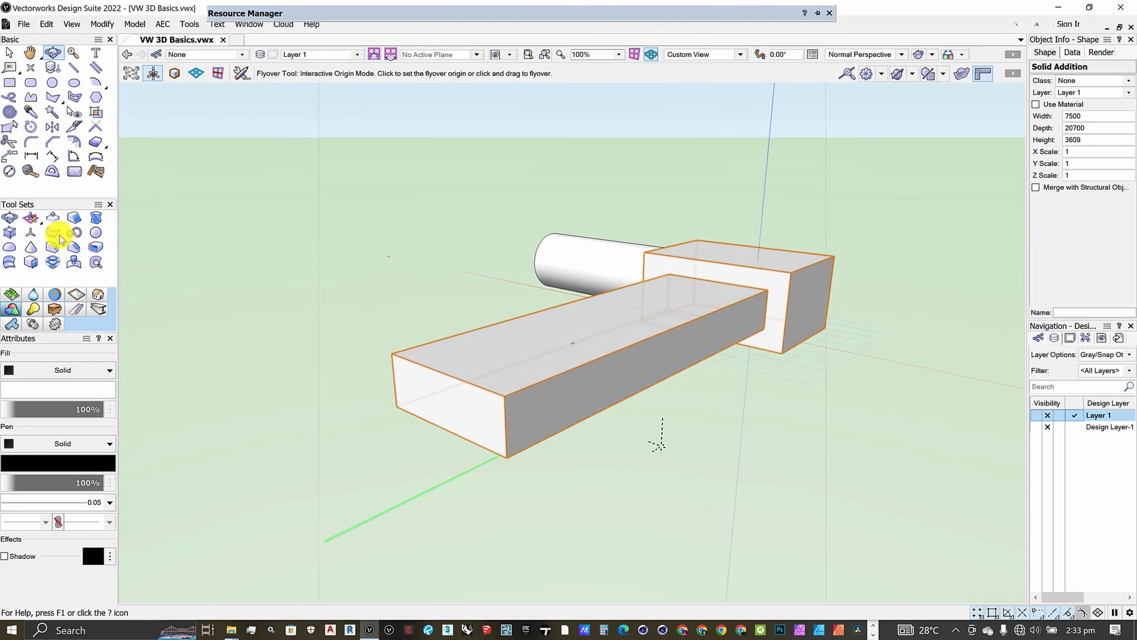
click(10, 53)
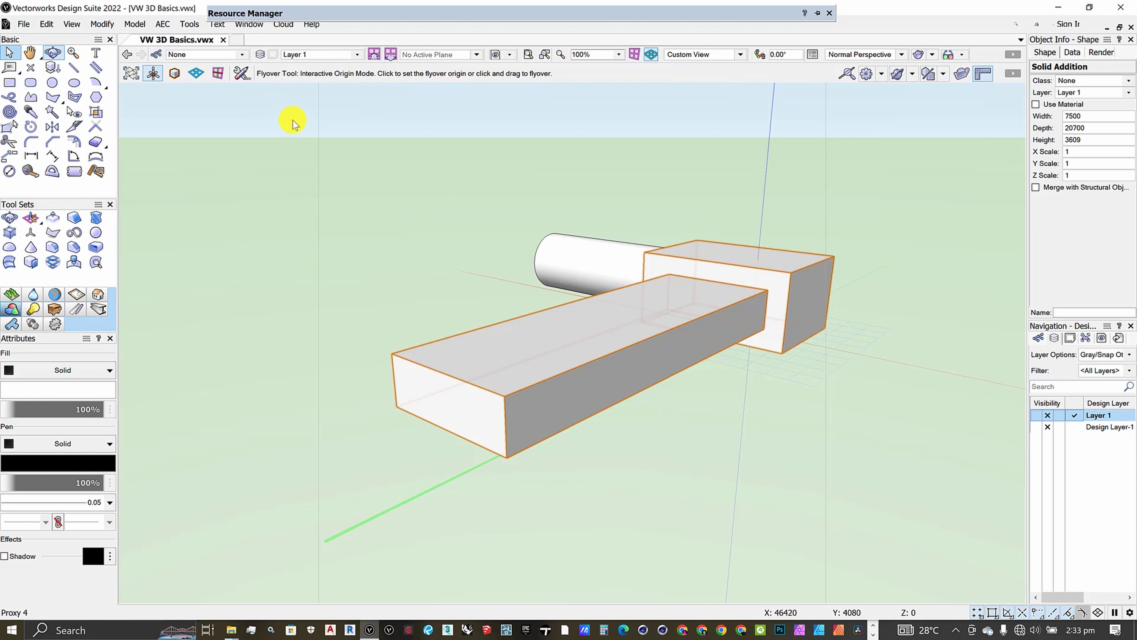
click(9, 84)
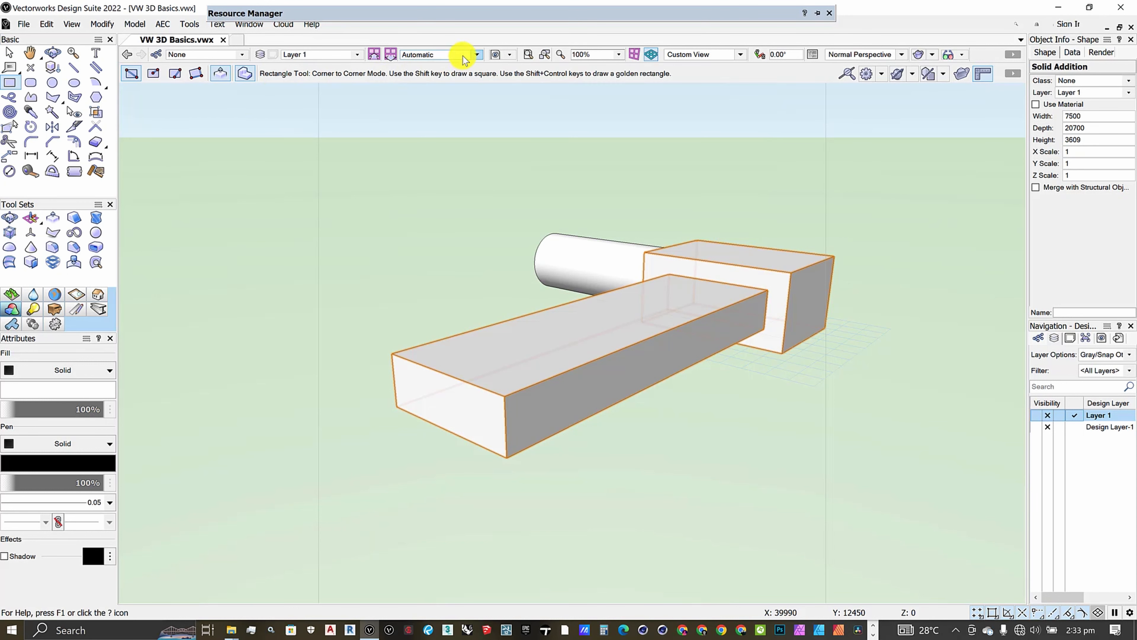
click(478, 56)
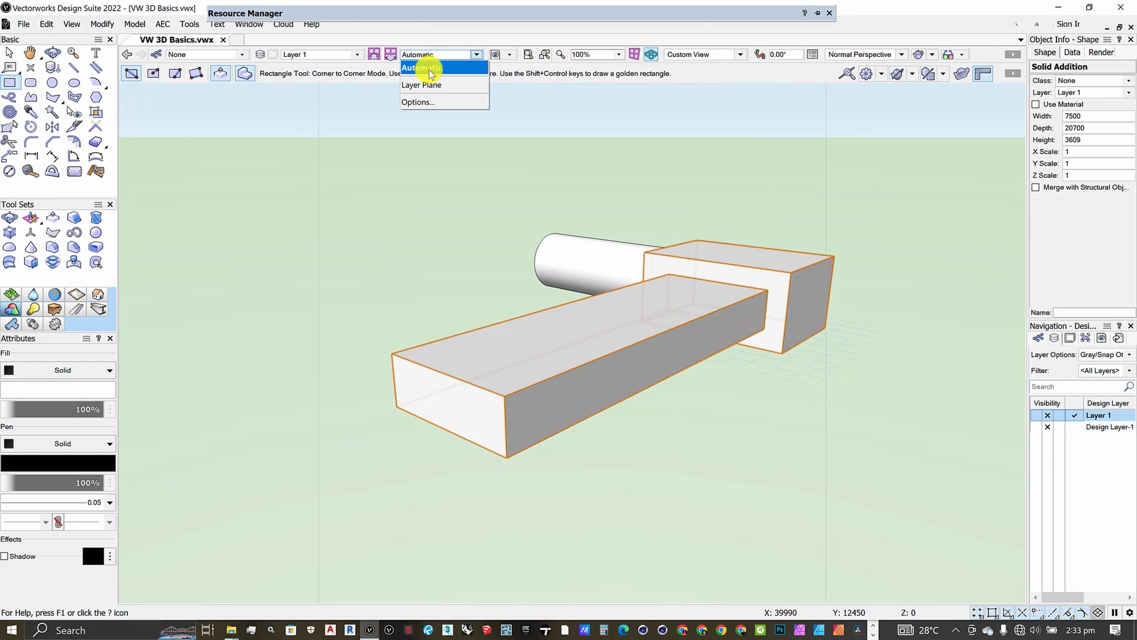
click(417, 72)
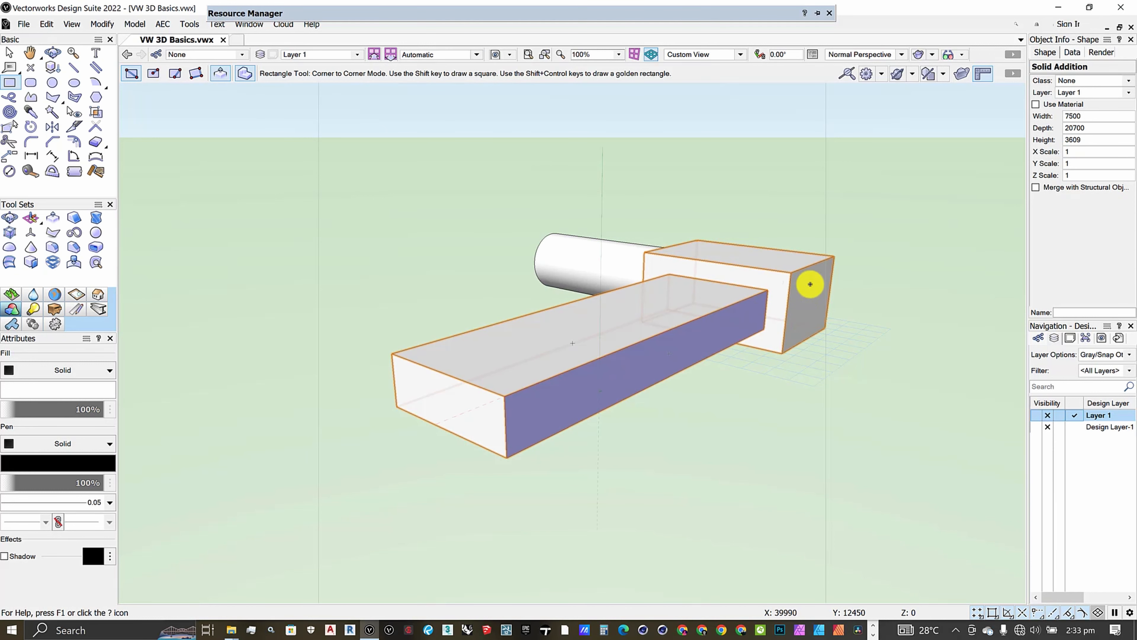
Step: Examine how the Rectangle tool's automatic plane highlights the top, side and end faces of the merged solid
scroll(723, 272, up, 4)
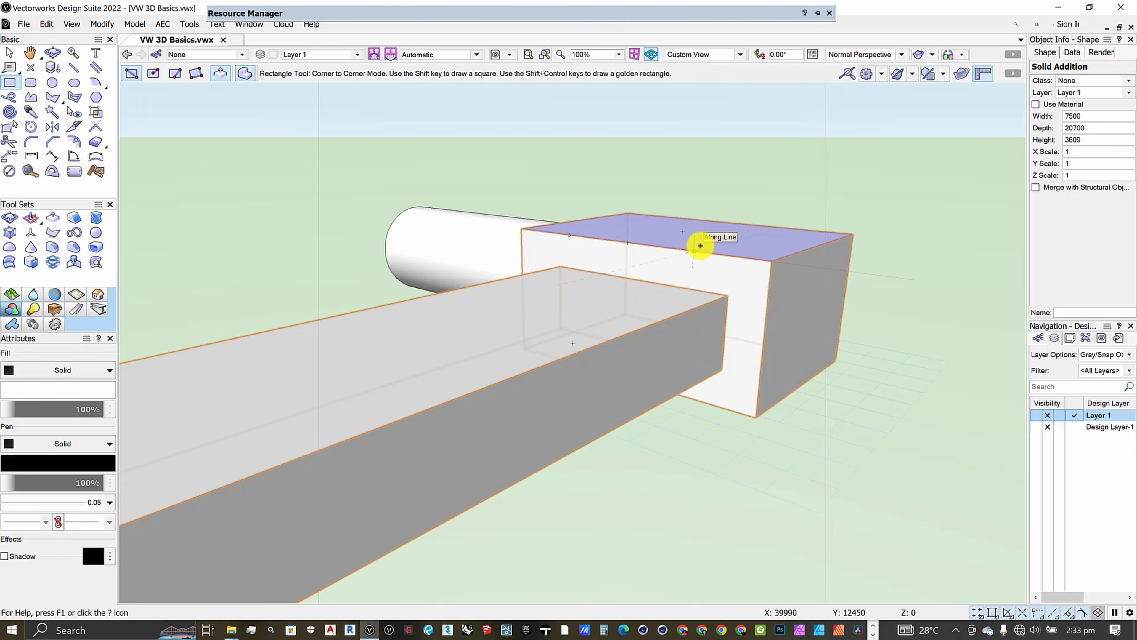
scroll(704, 248, down, 2)
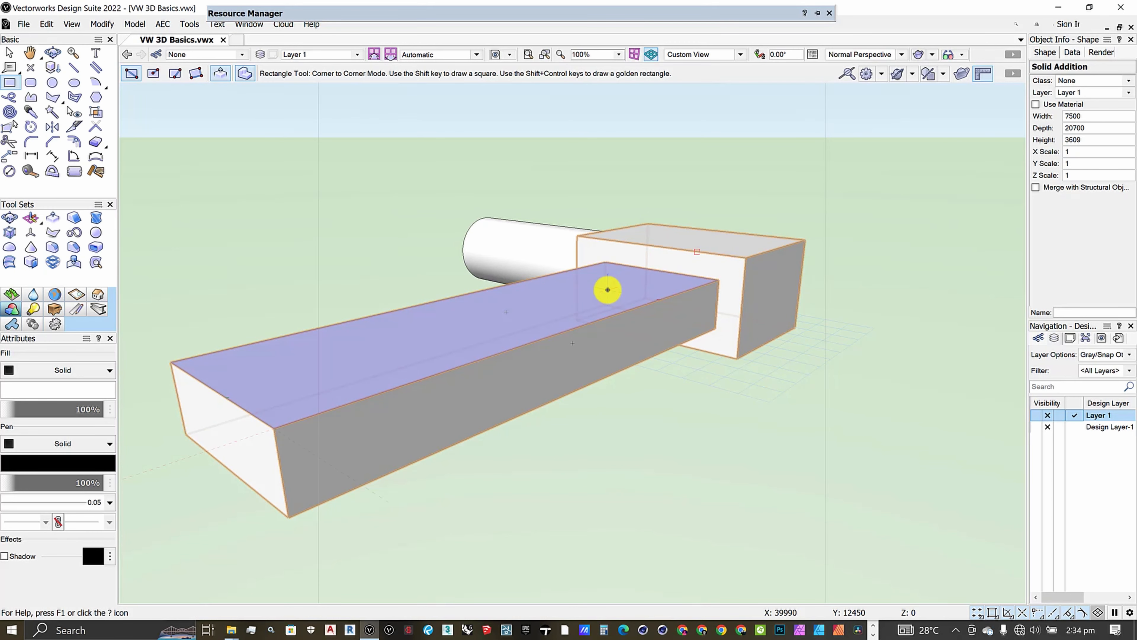
scroll(608, 290, down, 1)
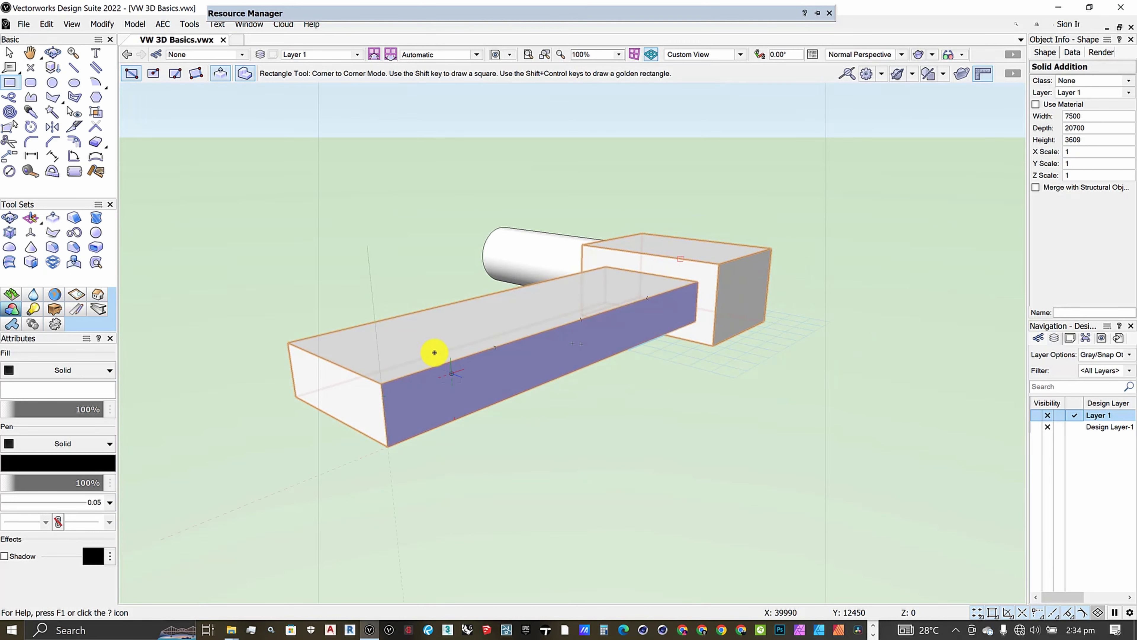
scroll(431, 344, down, 2)
scroll(445, 394, up, 2)
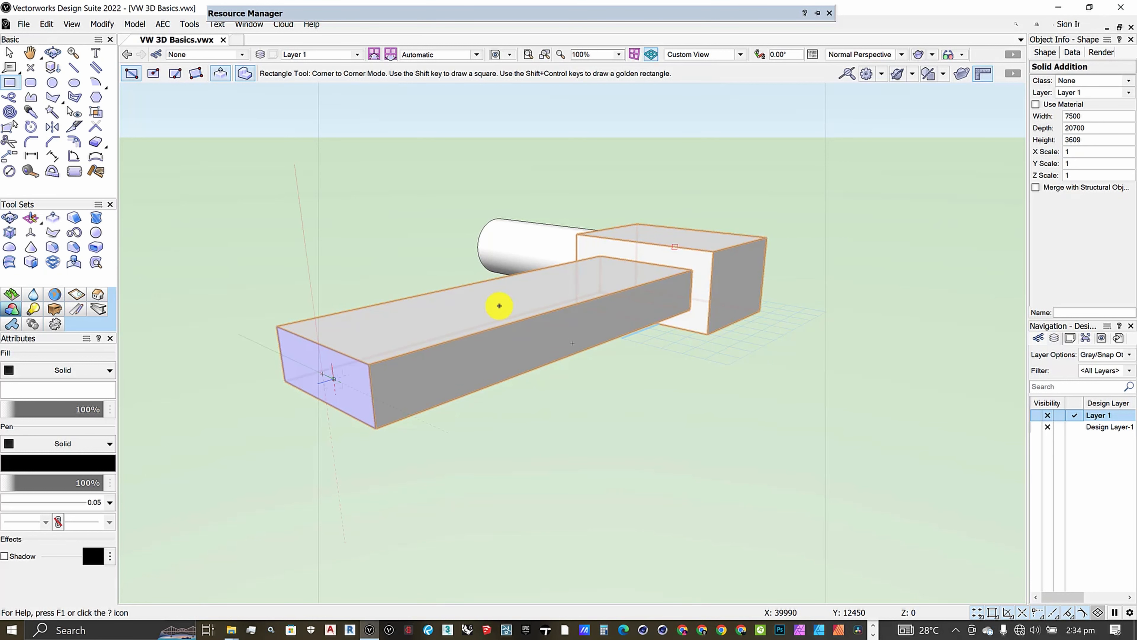
scroll(563, 247, up, 2)
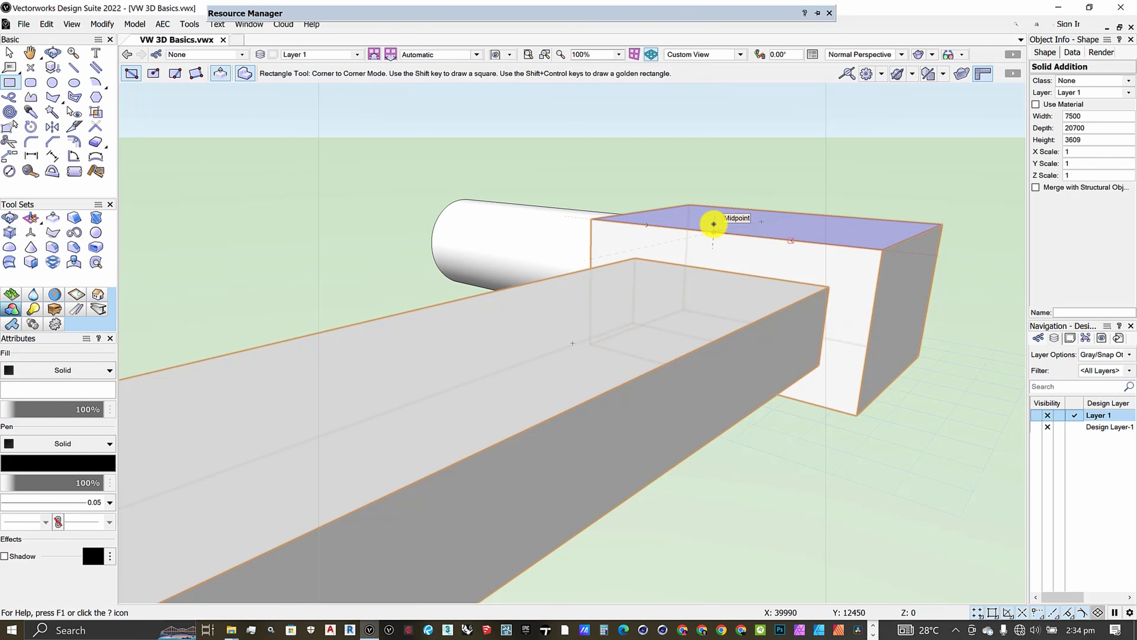
scroll(563, 245, down, 2)
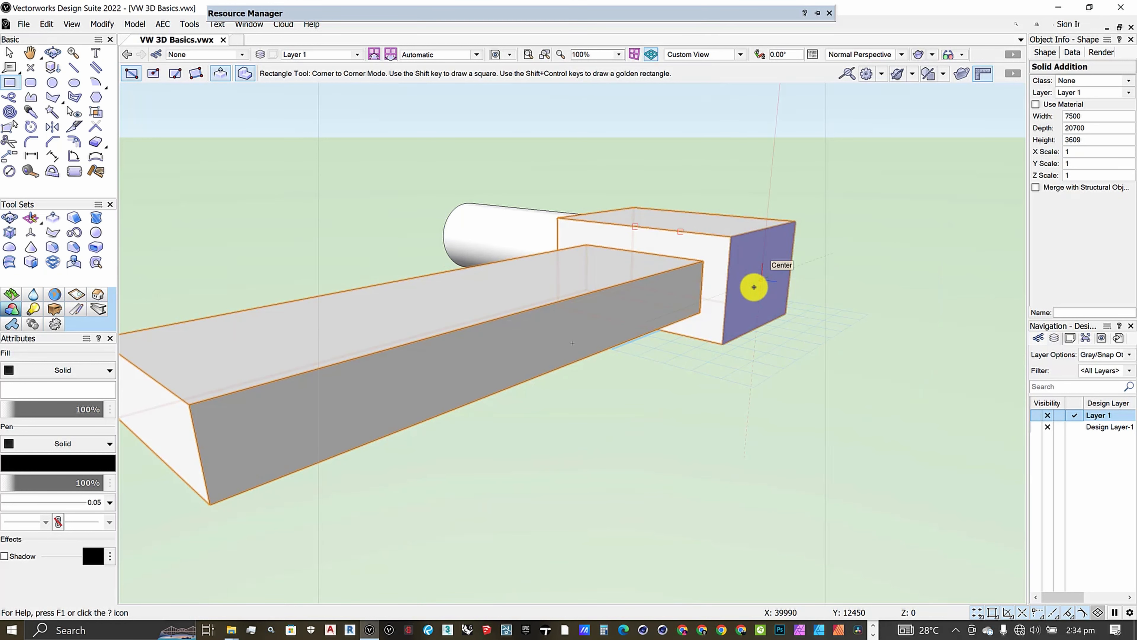
scroll(754, 287, down, 1)
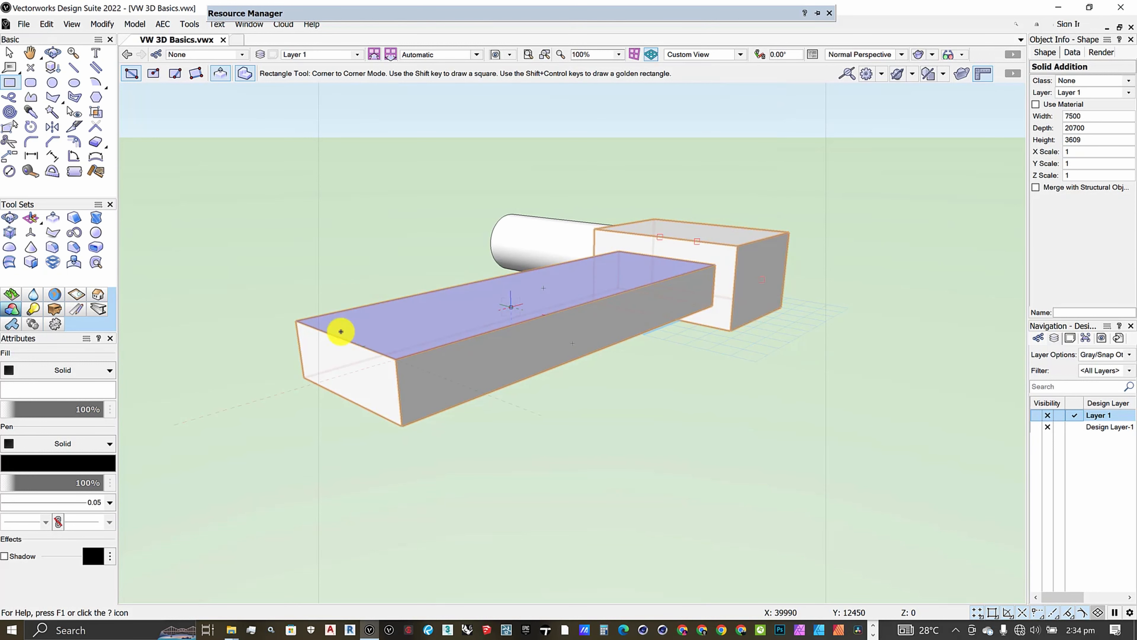
Step: Set the working plane on the long vertical side face of the projecting block, using the Planar Face mode
click(32, 220)
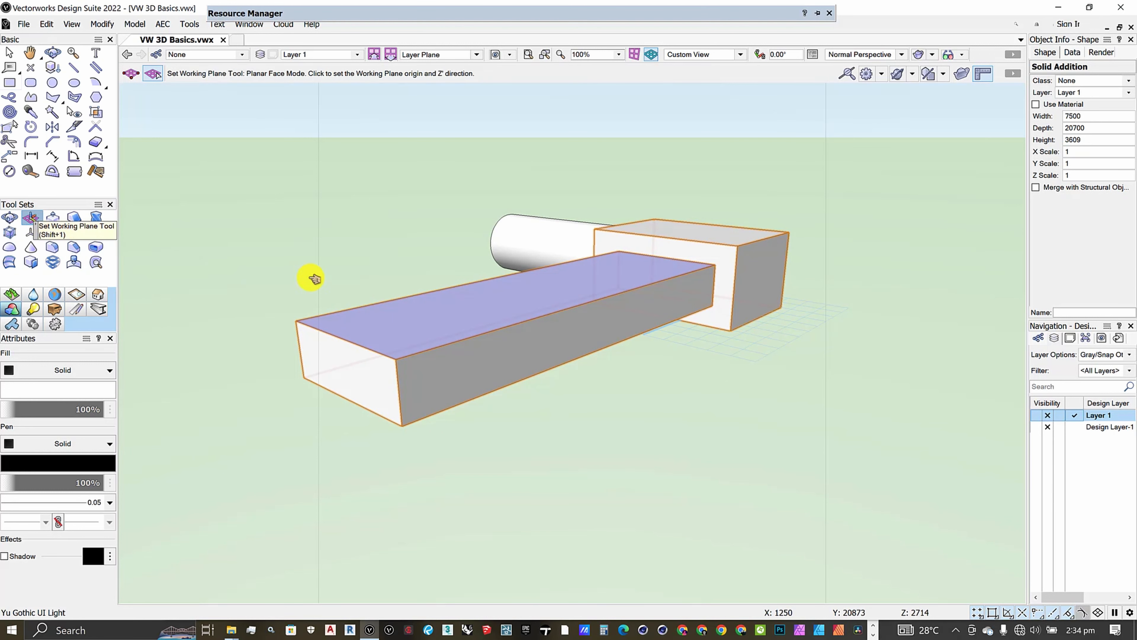
scroll(462, 355, up, 1)
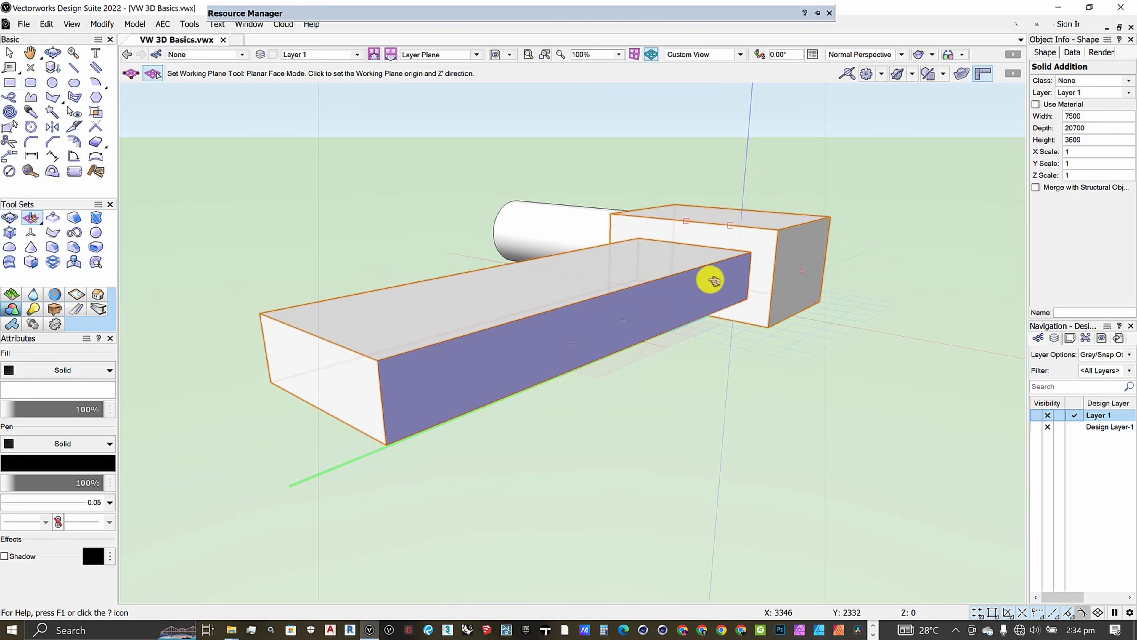
click(595, 329)
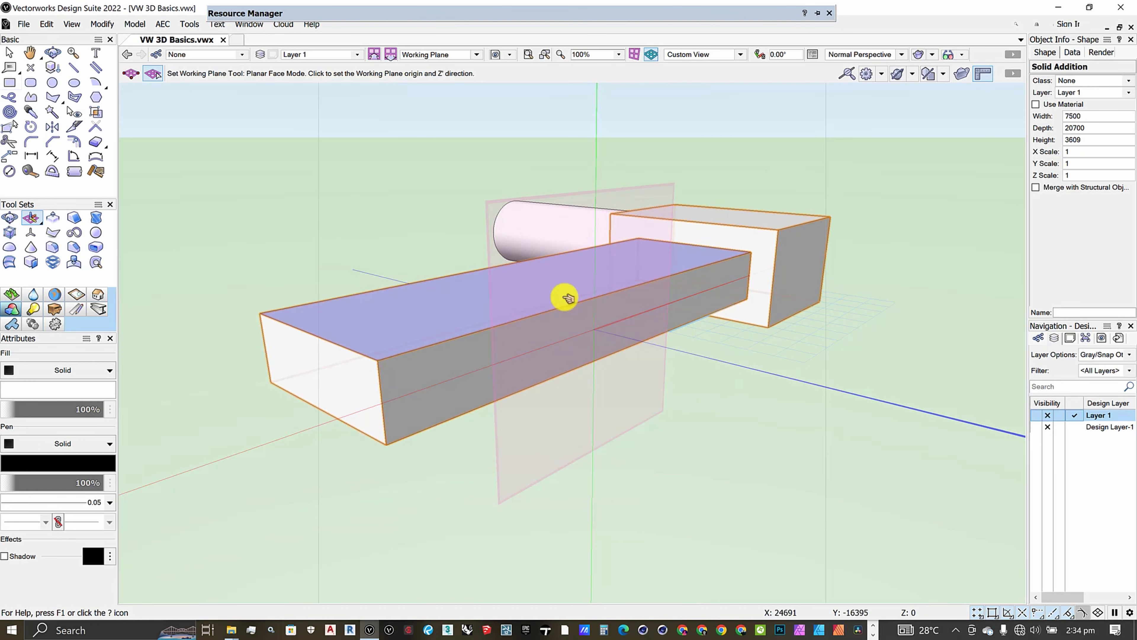
Step: Draw a rectangle about 10585 by 1025 mm from the upper near corner of the long side face and pull it outward into a slab
click(9, 82)
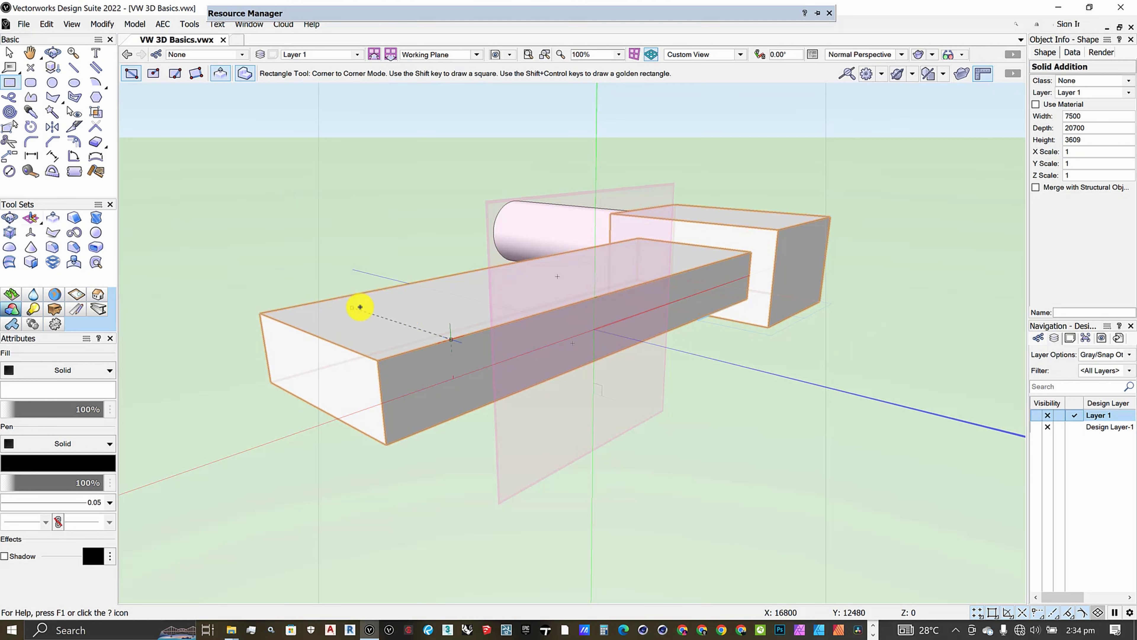
scroll(696, 235, up, 2)
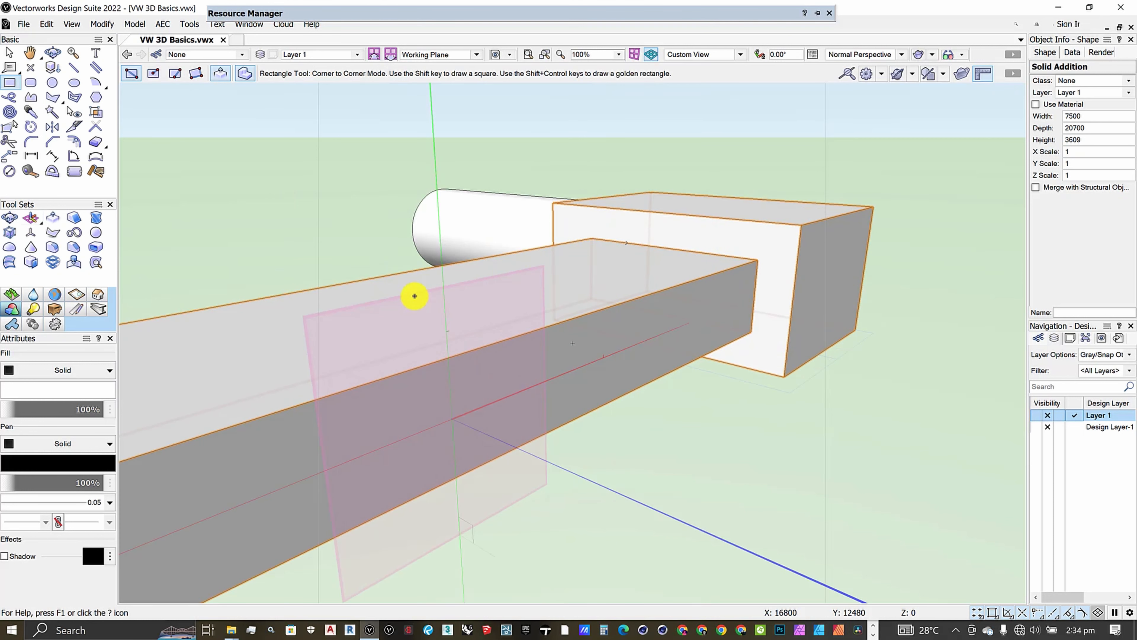
scroll(537, 286, down, 2)
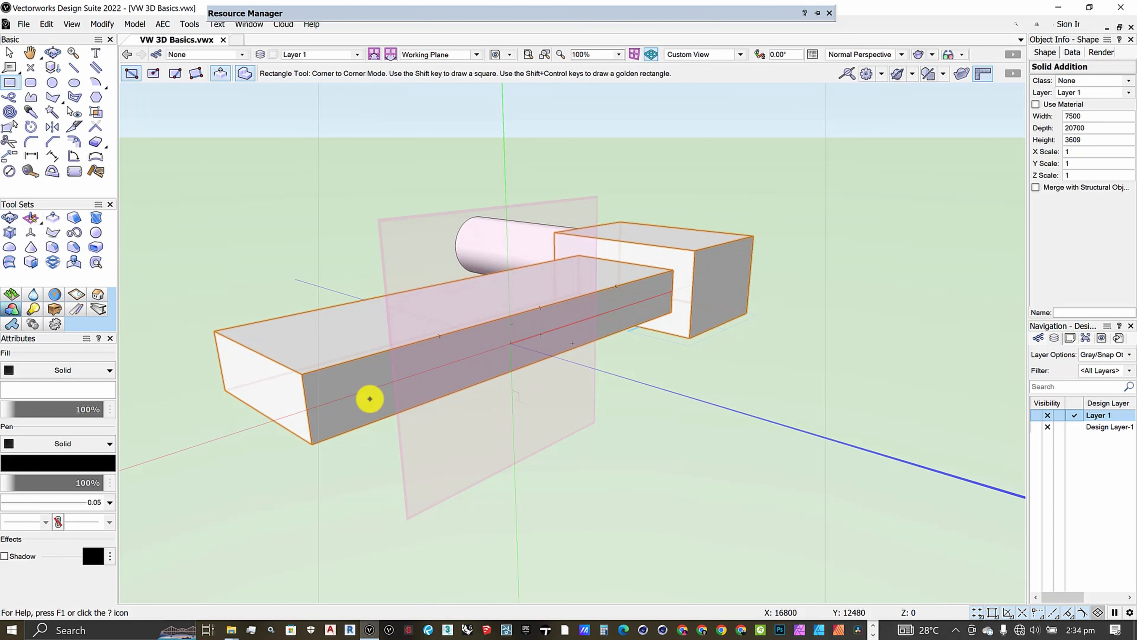
scroll(313, 444, up, 2)
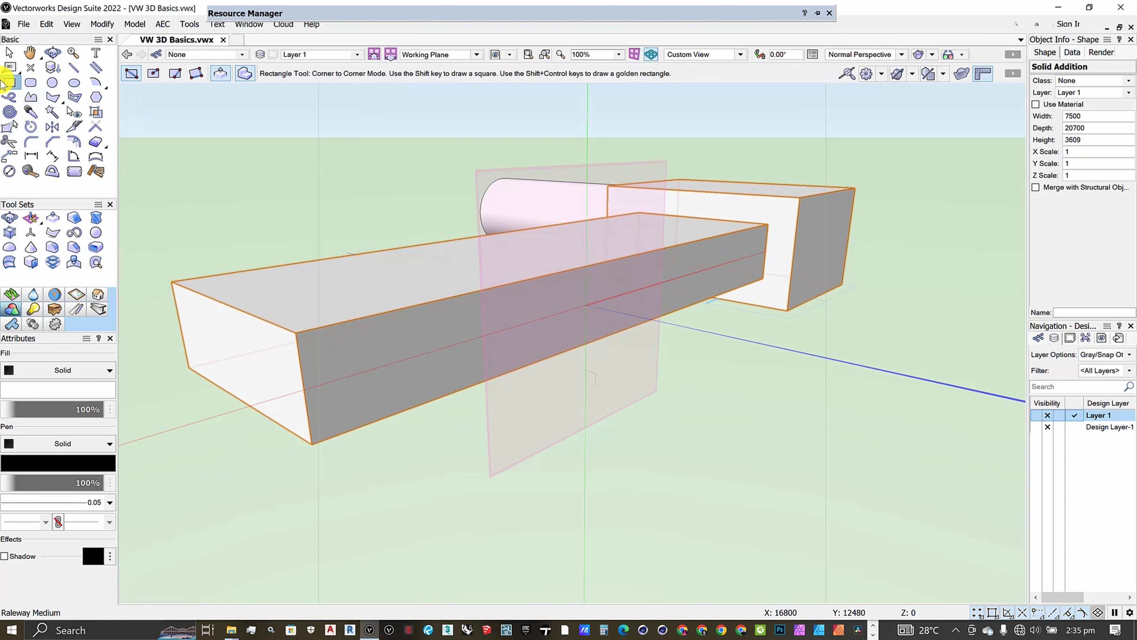
click(295, 334)
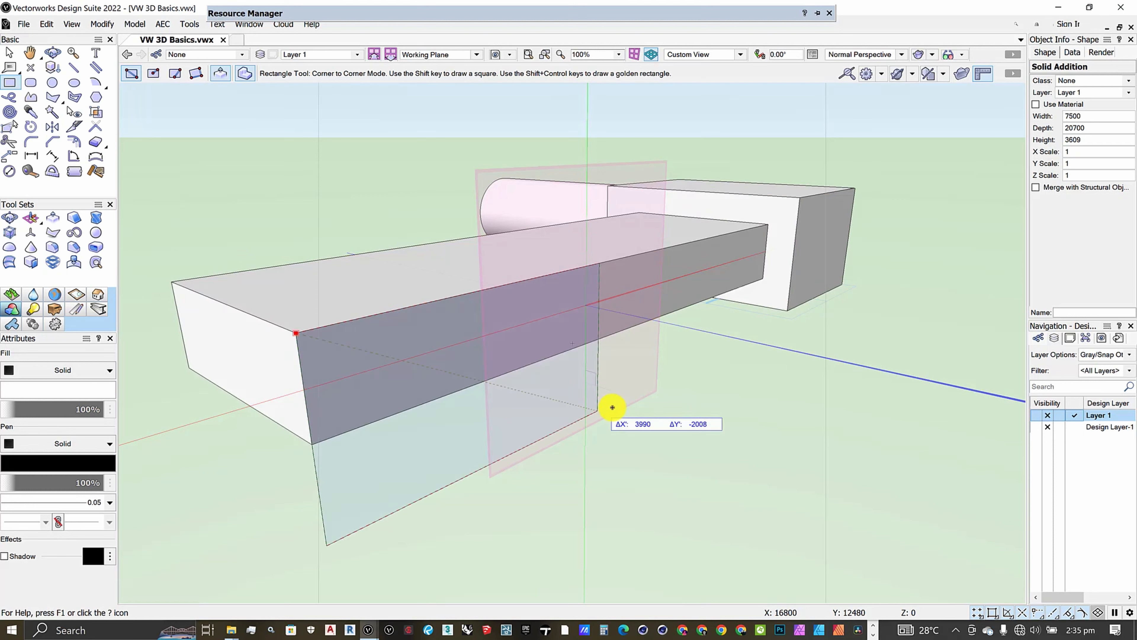
click(684, 281)
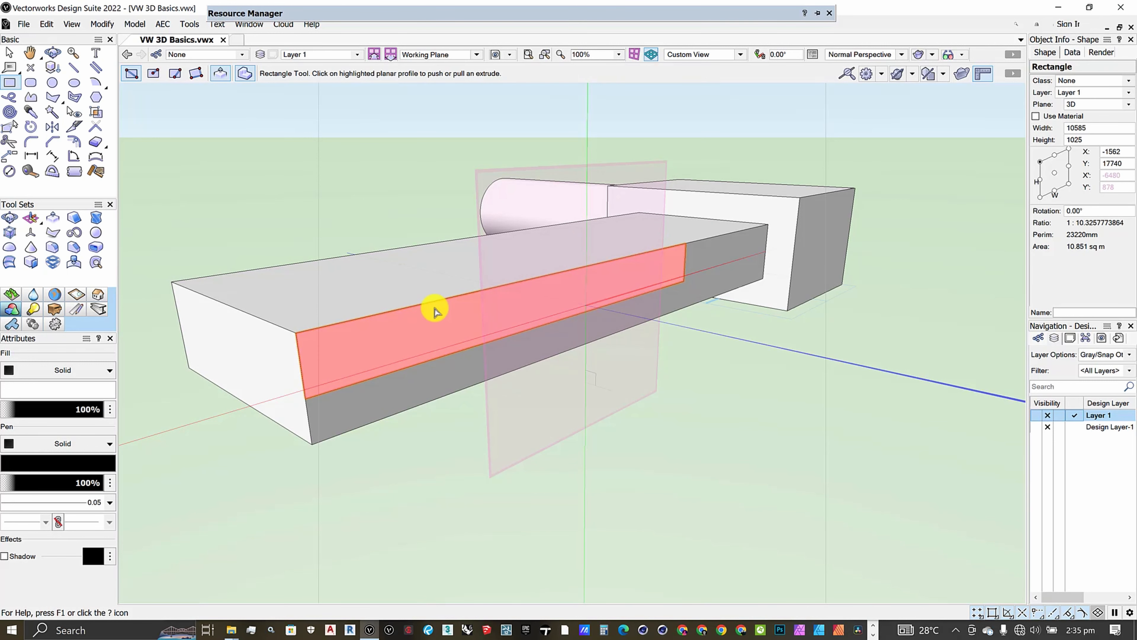
click(431, 322)
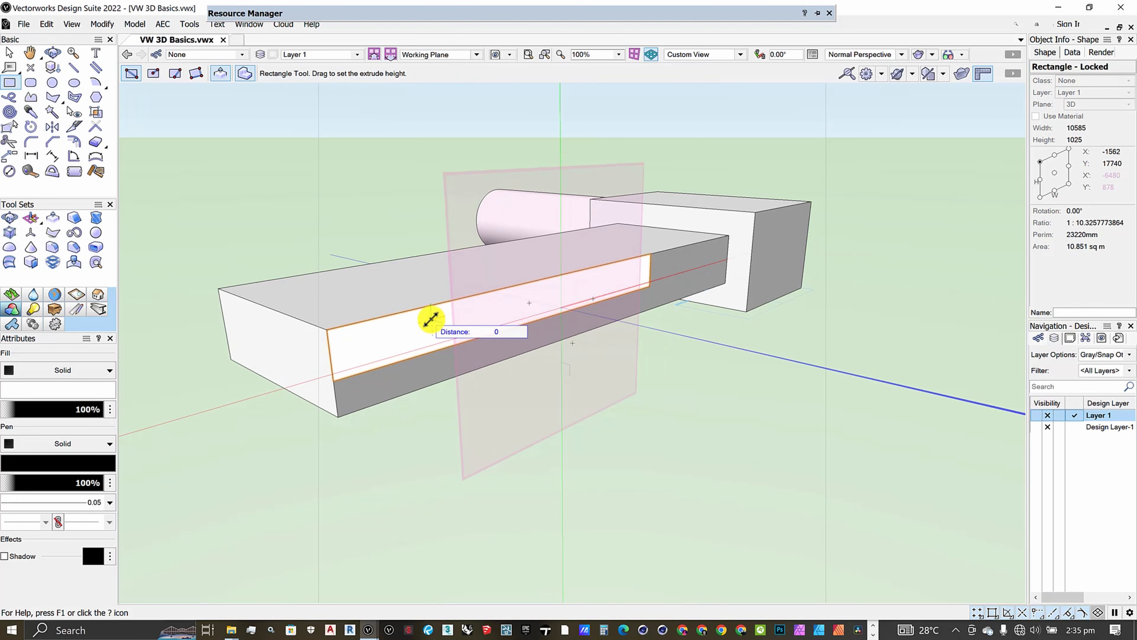
click(571, 413)
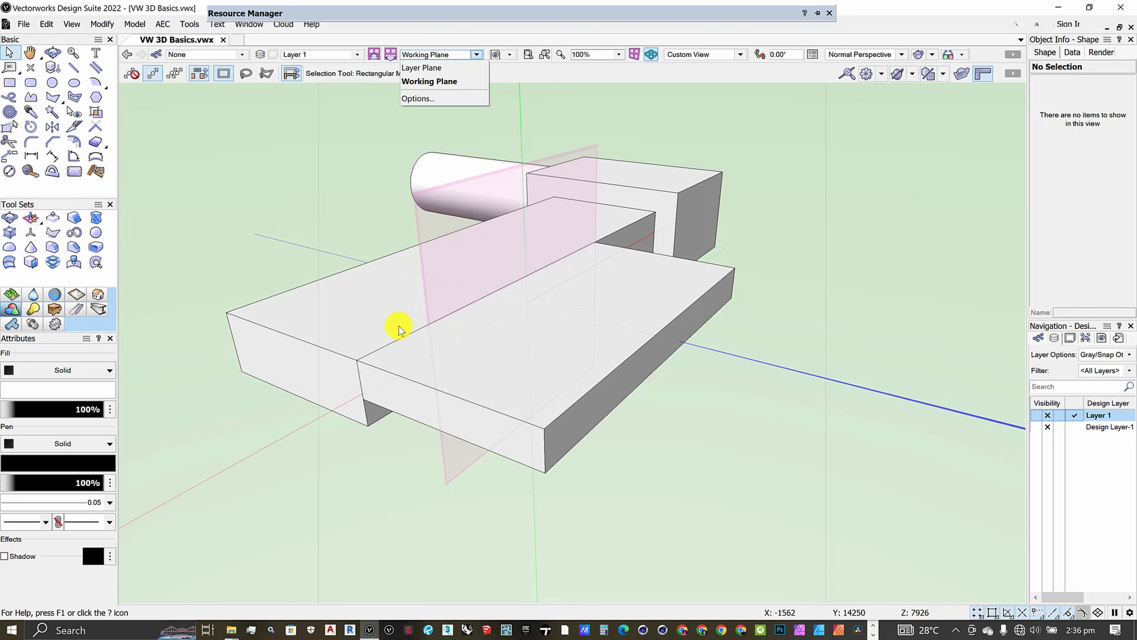
Step: Orbit the model with the Flyover tool to a higher angled view of the new slab and the working plane
click(31, 222)
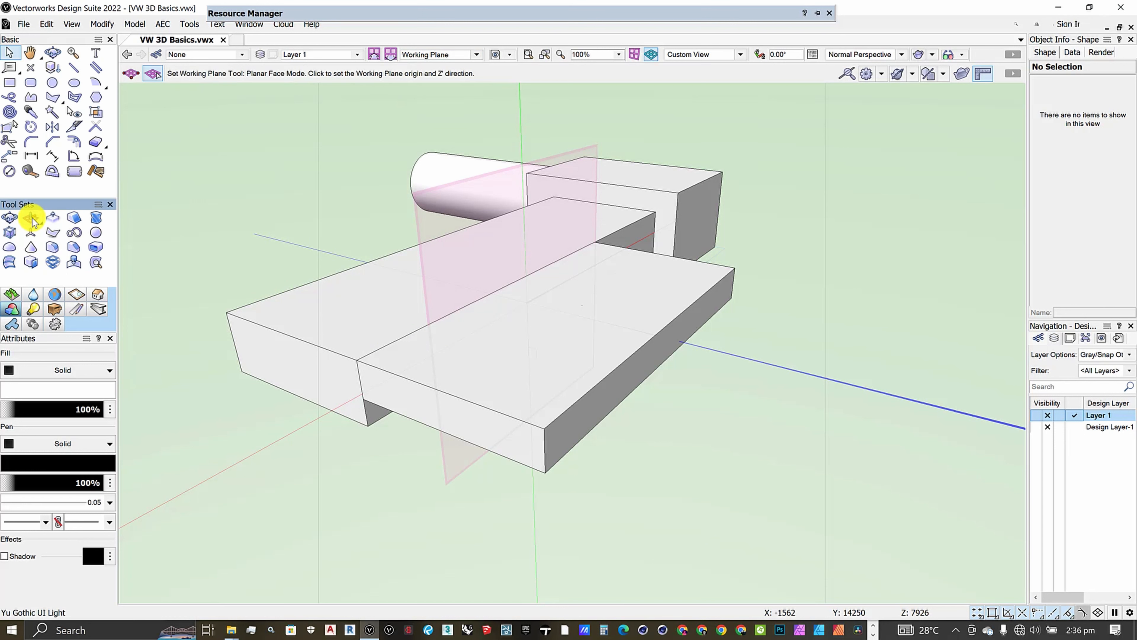
click(9, 217)
drag(393, 350, 369, 374)
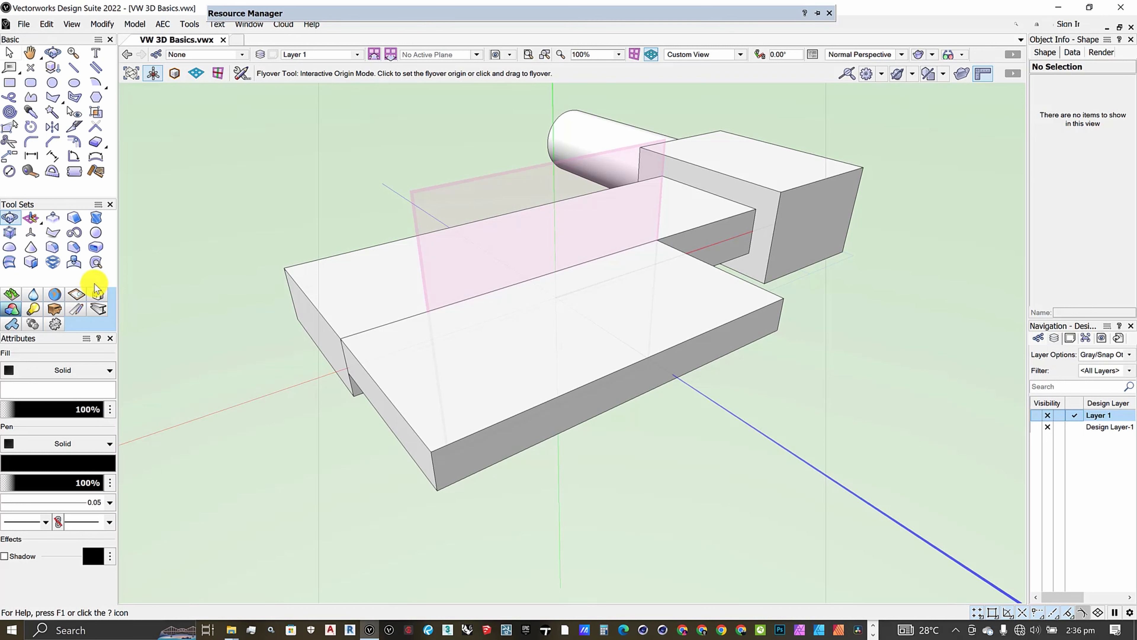